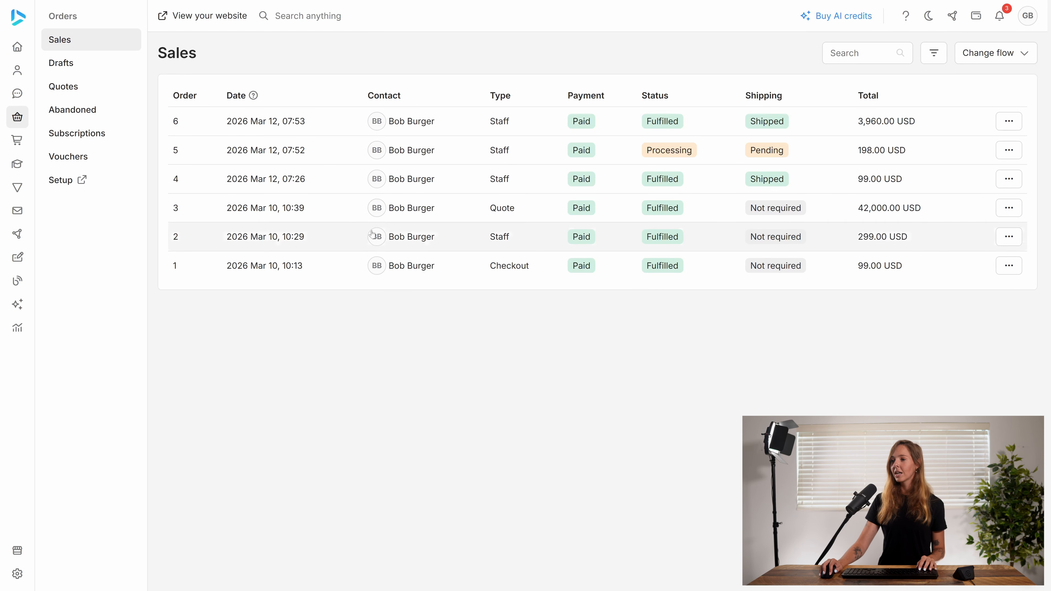
- Open the orders setup and start a fulfillment step in My flow named "Step 1" with required action "This is step 1"
click(104, 179)
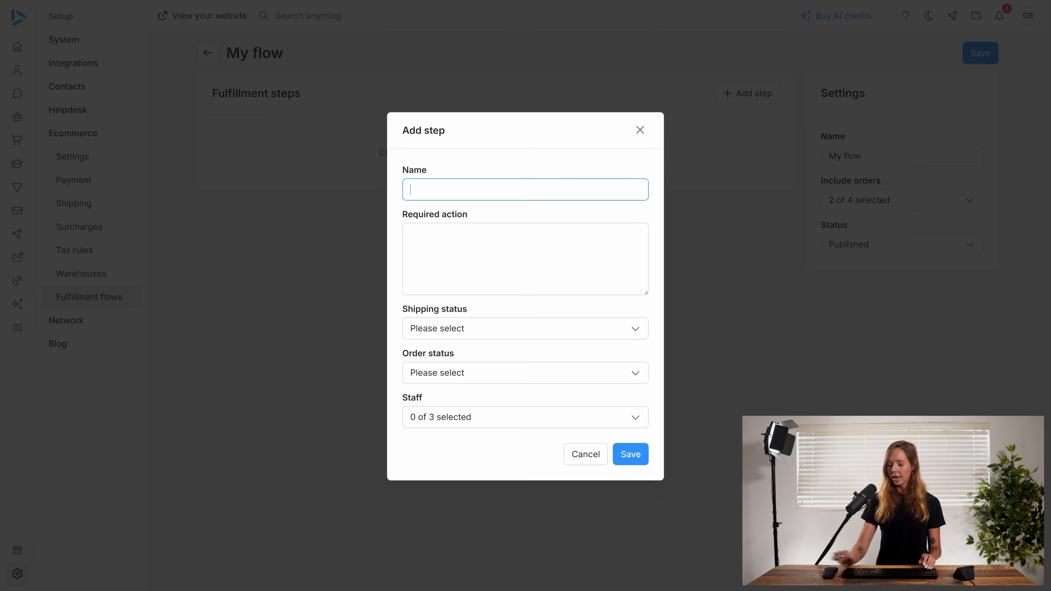
text(S)
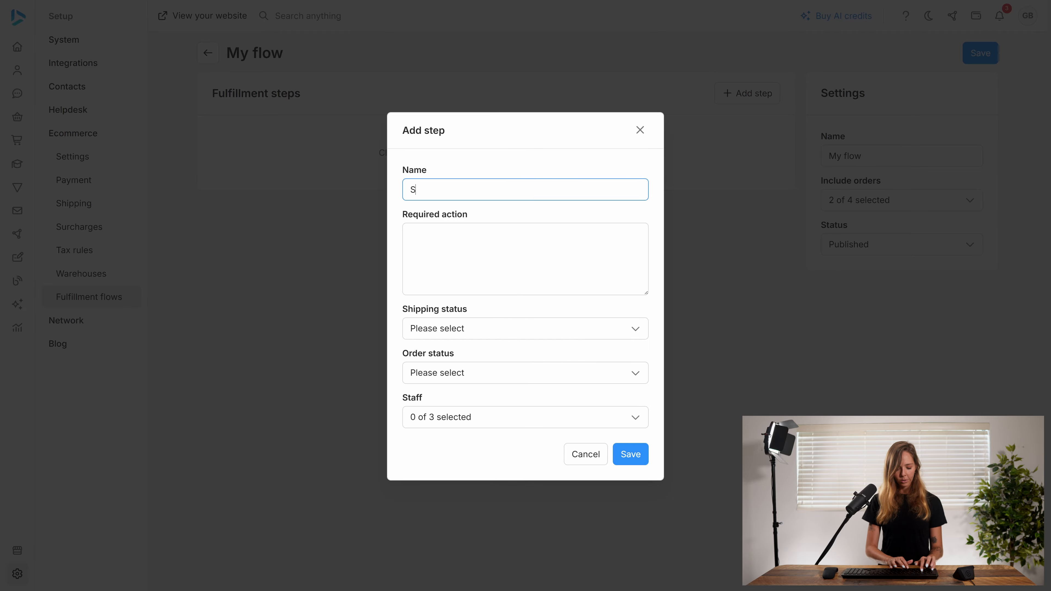
text(tep 1)
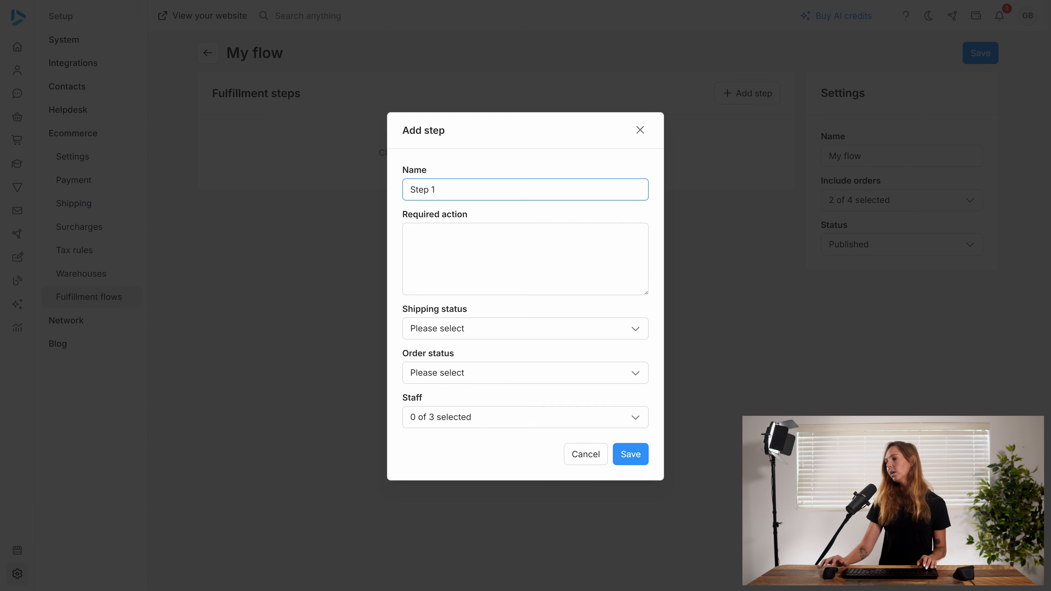
click(525, 259)
text(This )
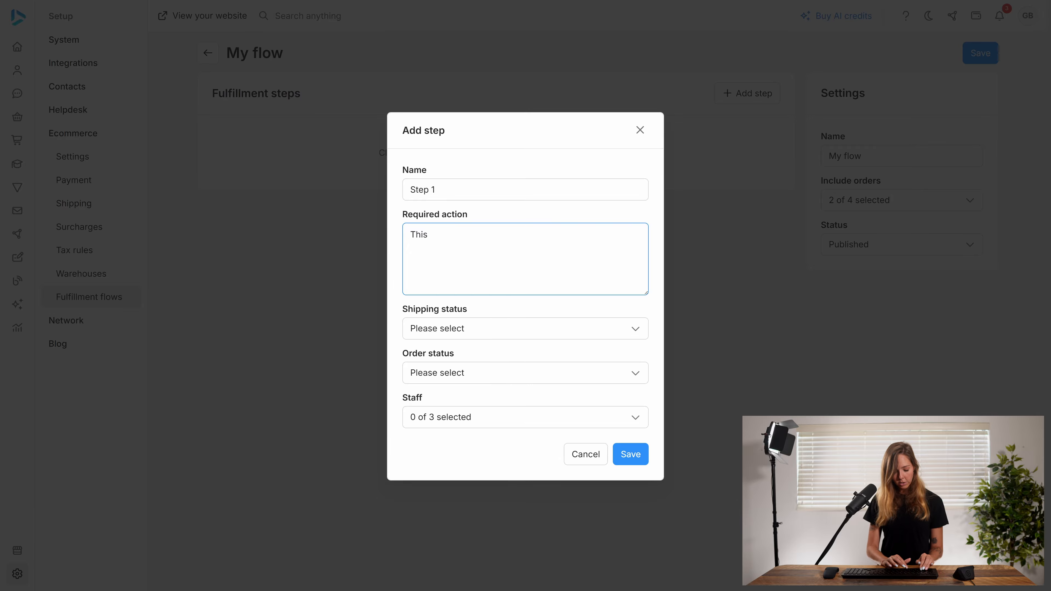
text(step 1)
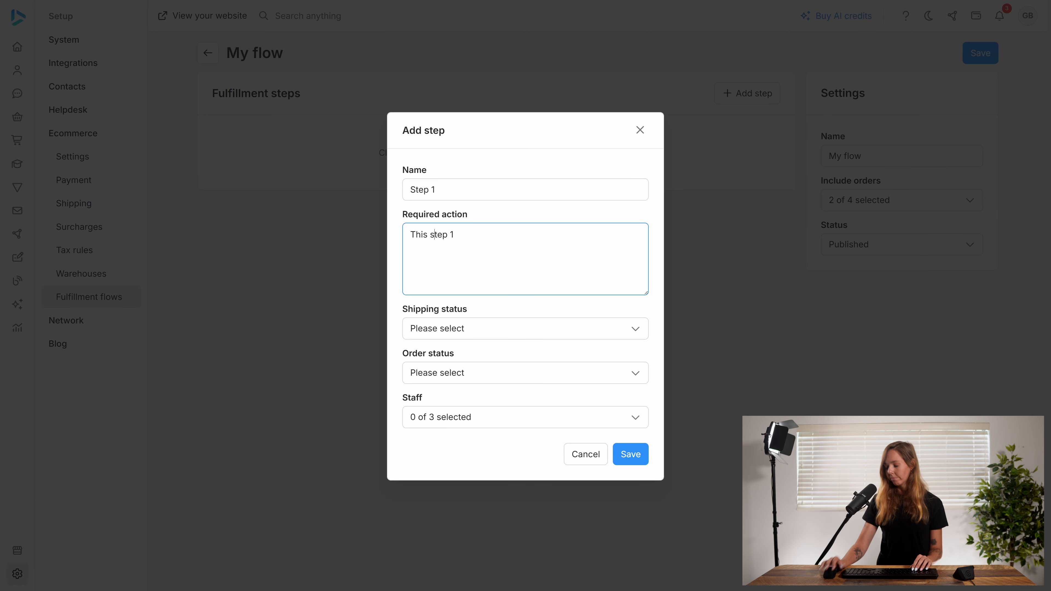
text(is)
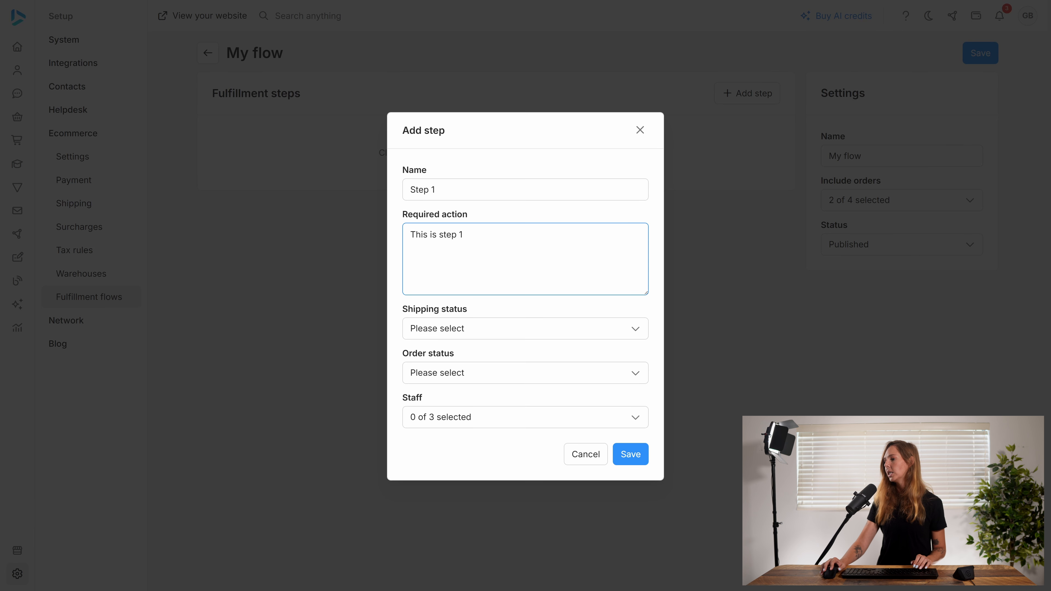
- Set Step 1's shipping status to Pending and order status to Processing, assign the first staff member, and save it
click(479, 331)
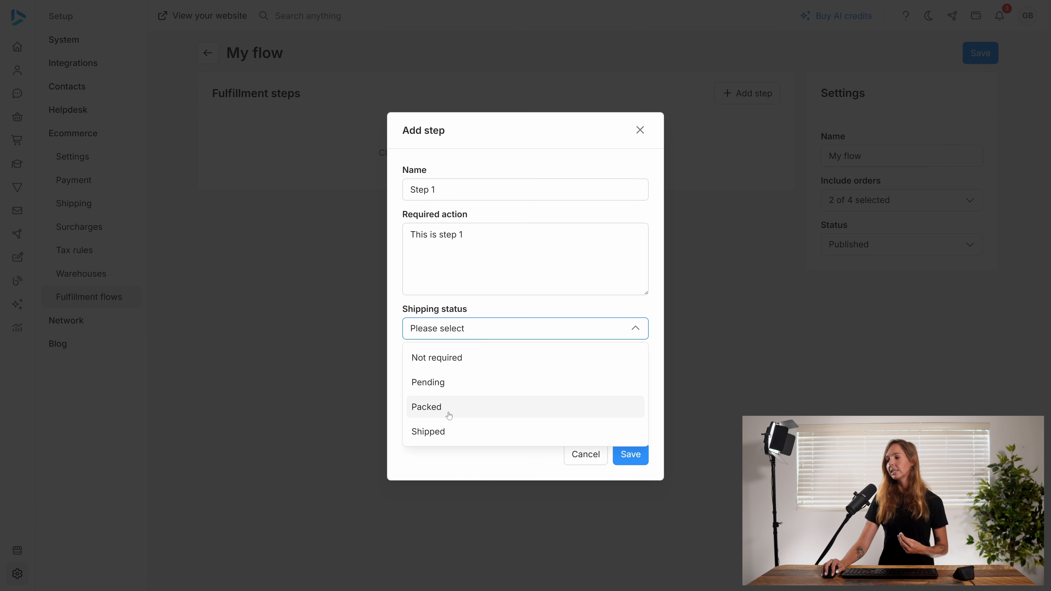
click(445, 391)
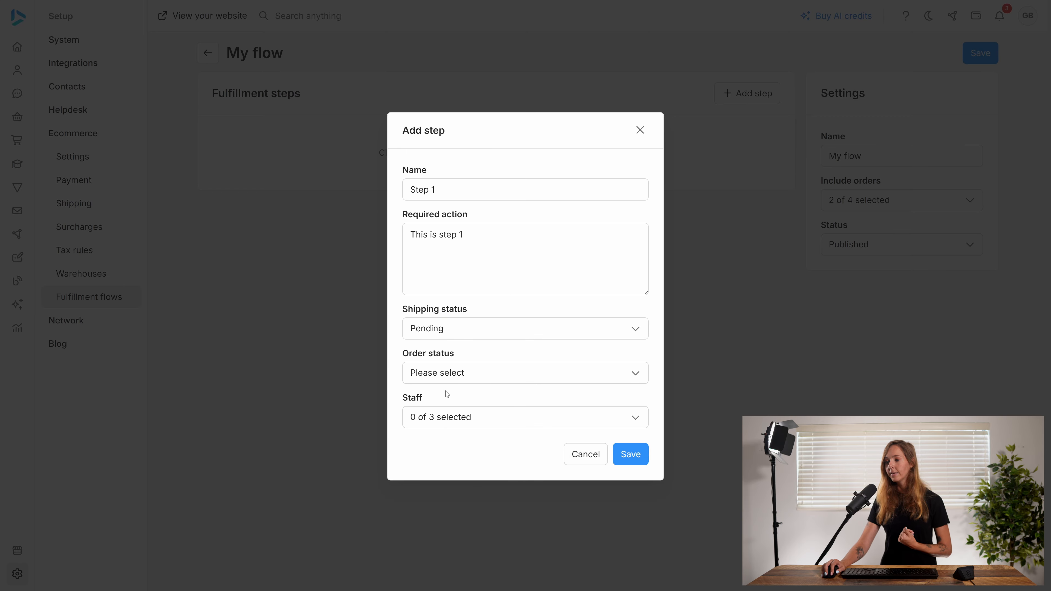
click(451, 377)
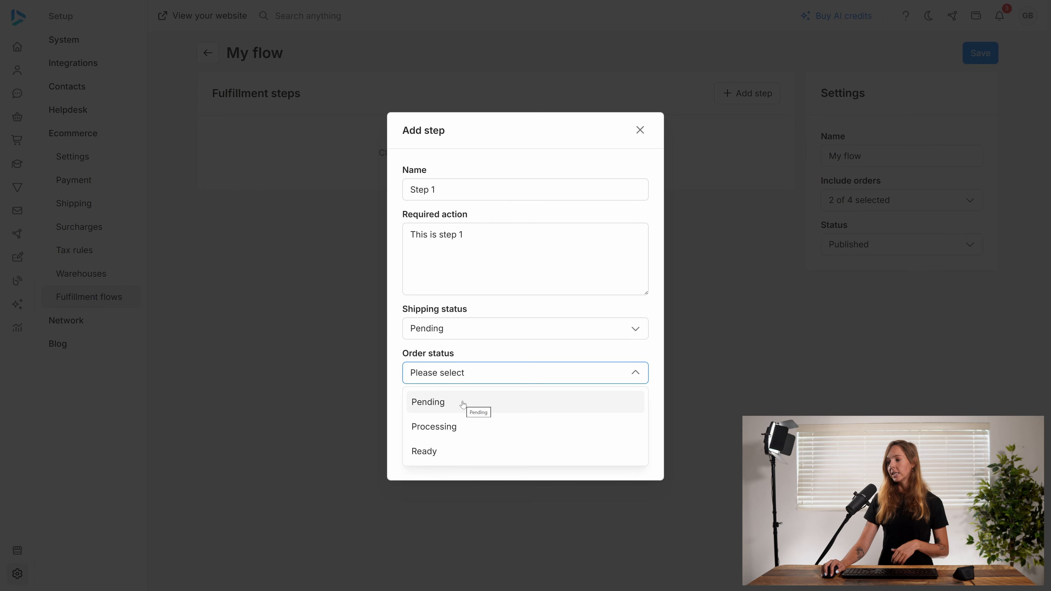
click(448, 426)
click(477, 414)
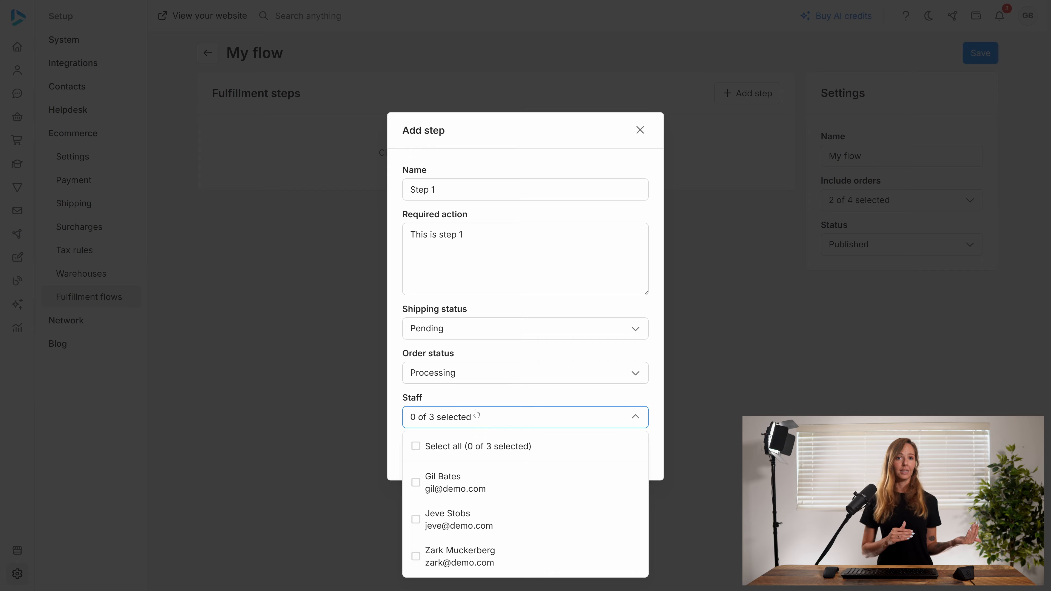
click(508, 489)
click(518, 419)
click(629, 453)
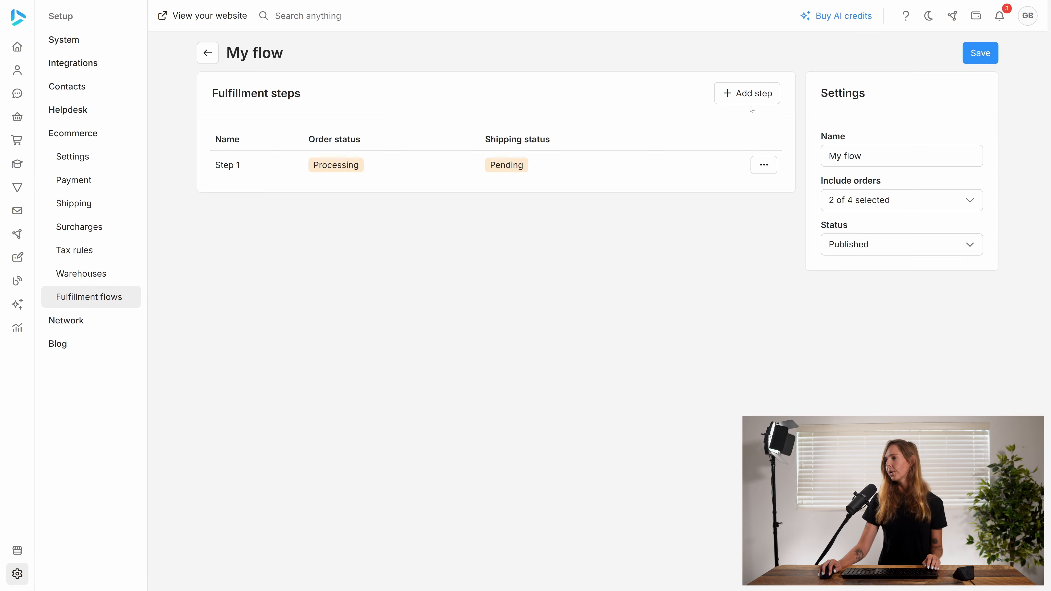
- Add another fulfillment step named "Step 2" with the required action "This is step 2"
click(765, 95)
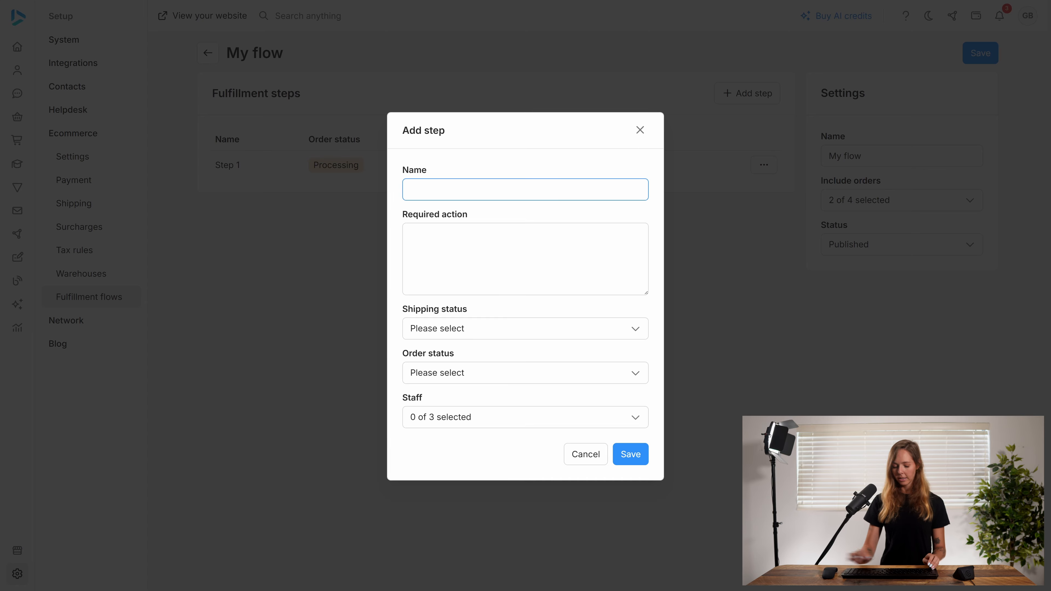
text(Stwe)
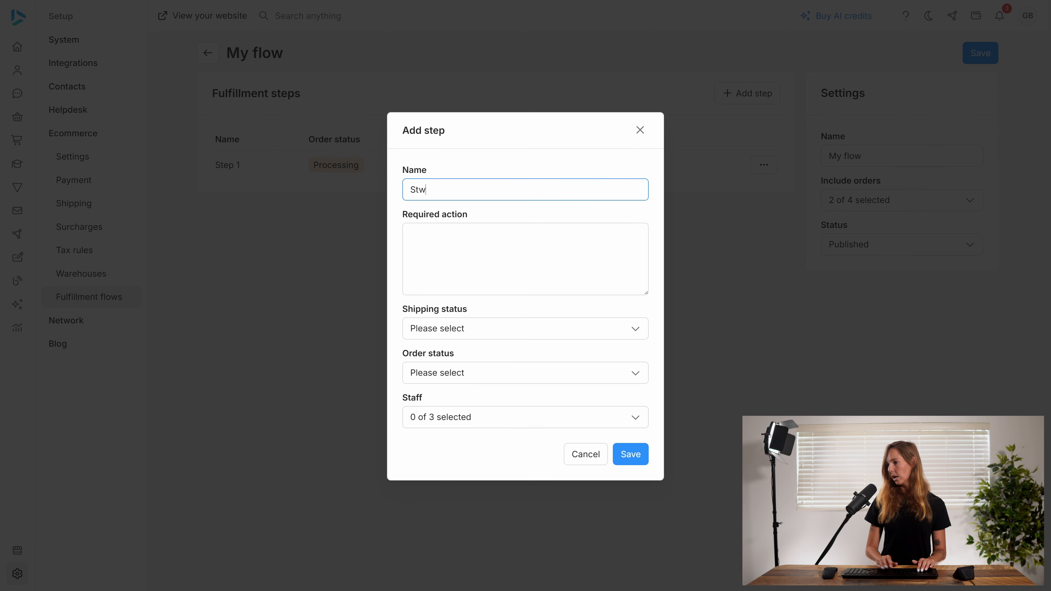
key(BackSpace)
text(ep 2)
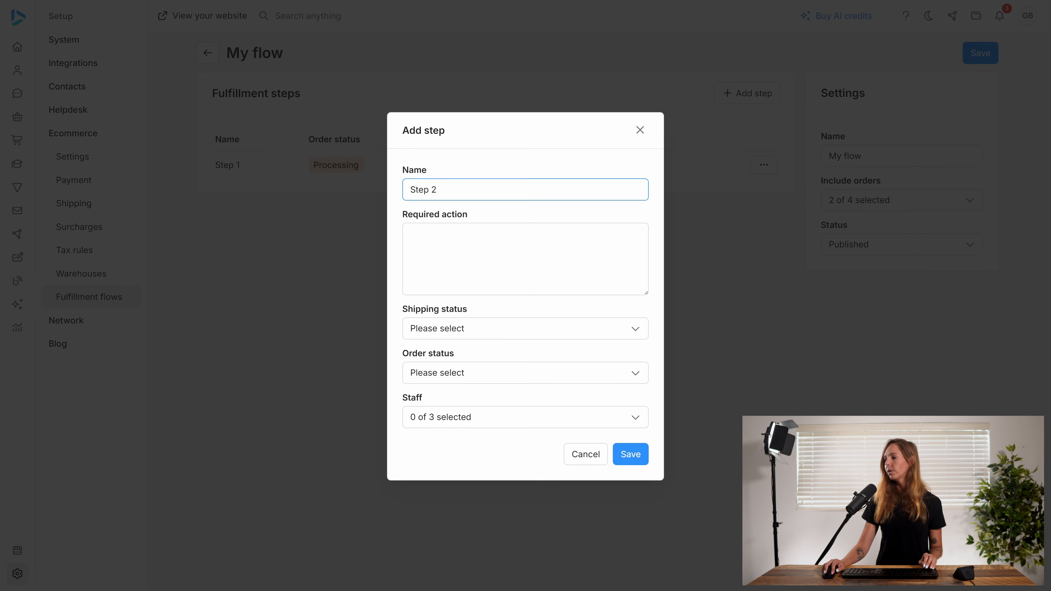
click(525, 259)
text(This i)
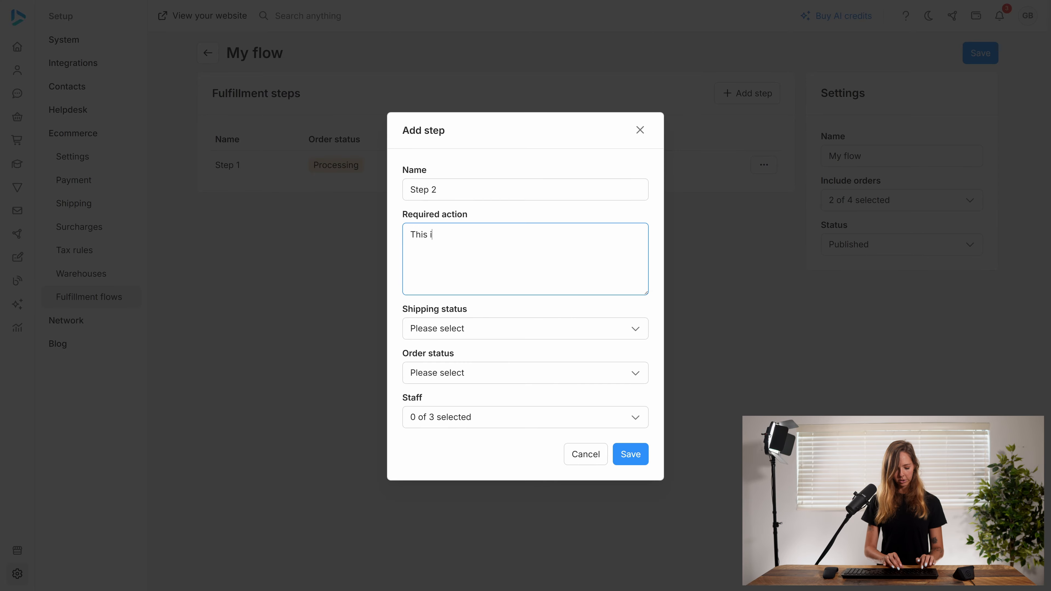
text(s step 2)
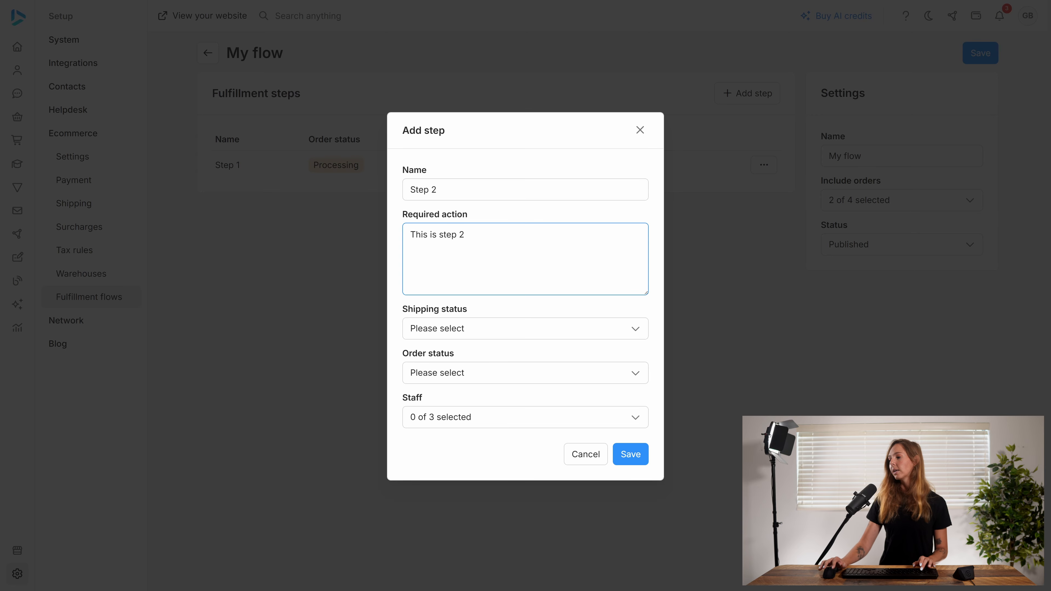
- Set Step 2's shipping status to Packed and order status to Ready, assign the first two staff members, and save it
click(478, 325)
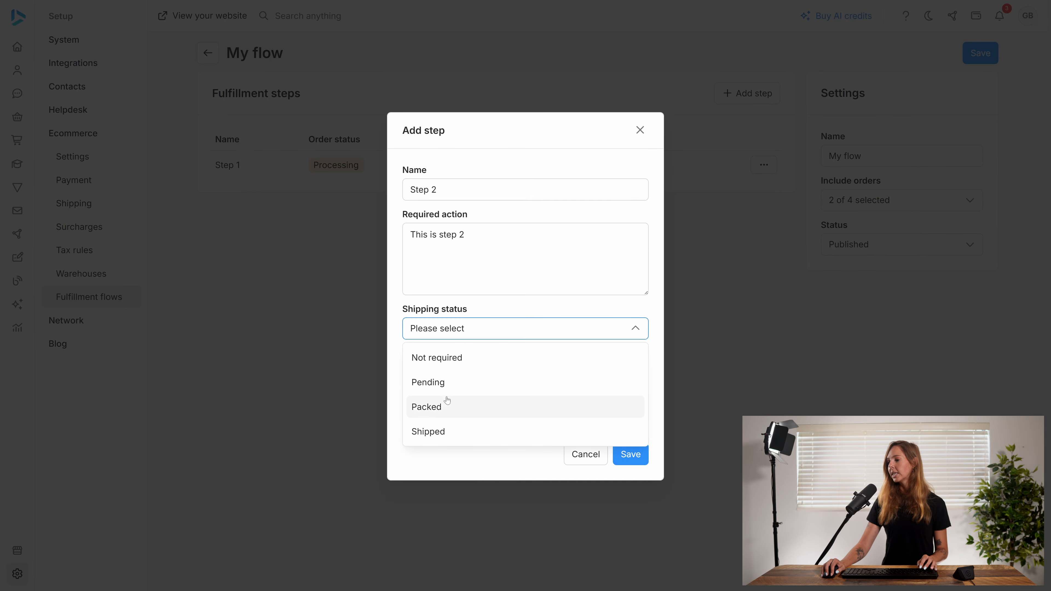
click(447, 402)
click(453, 380)
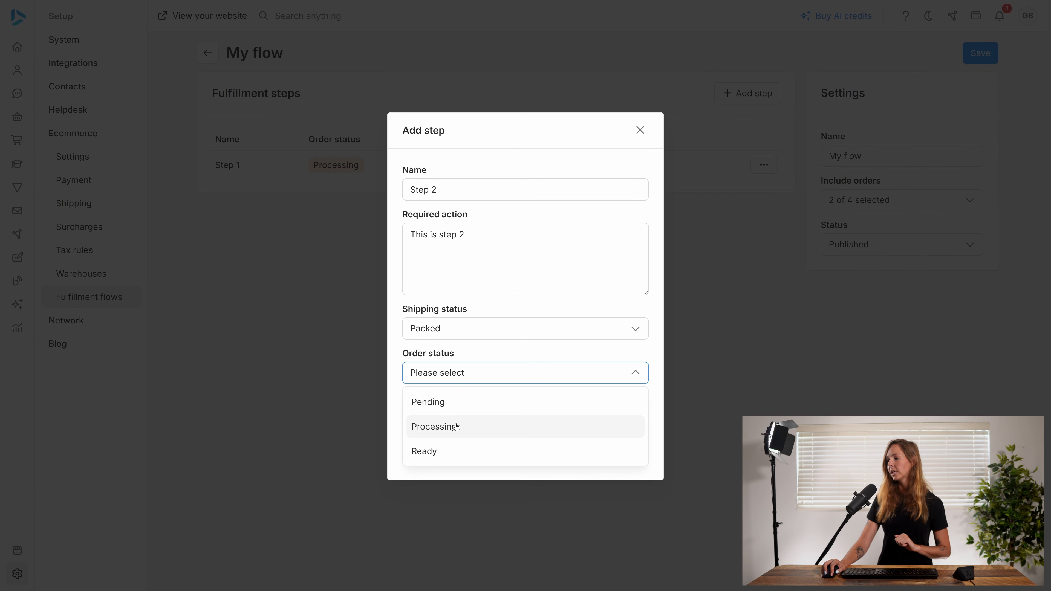
click(452, 449)
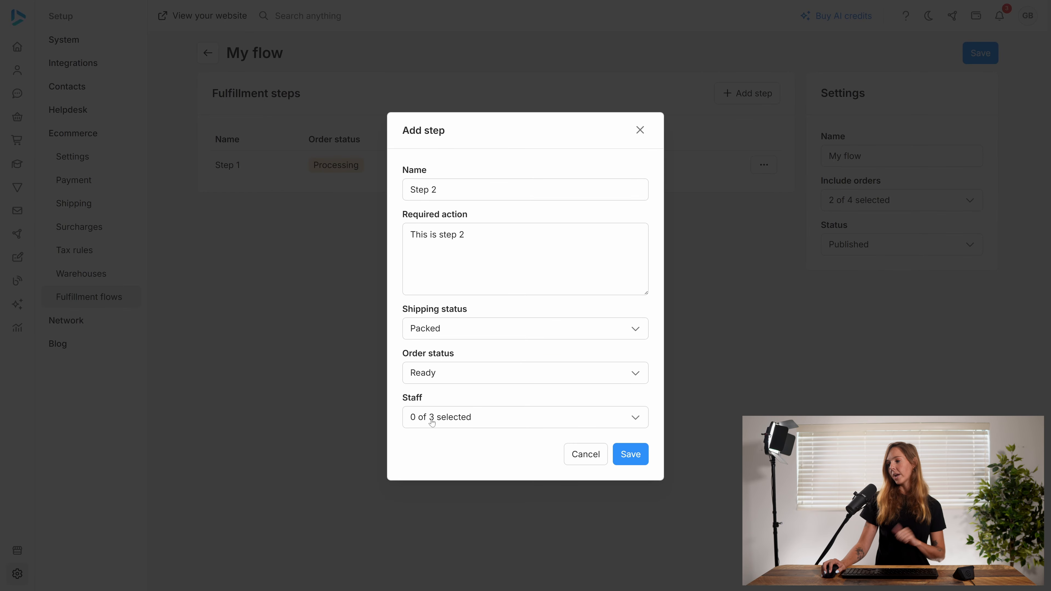
click(433, 420)
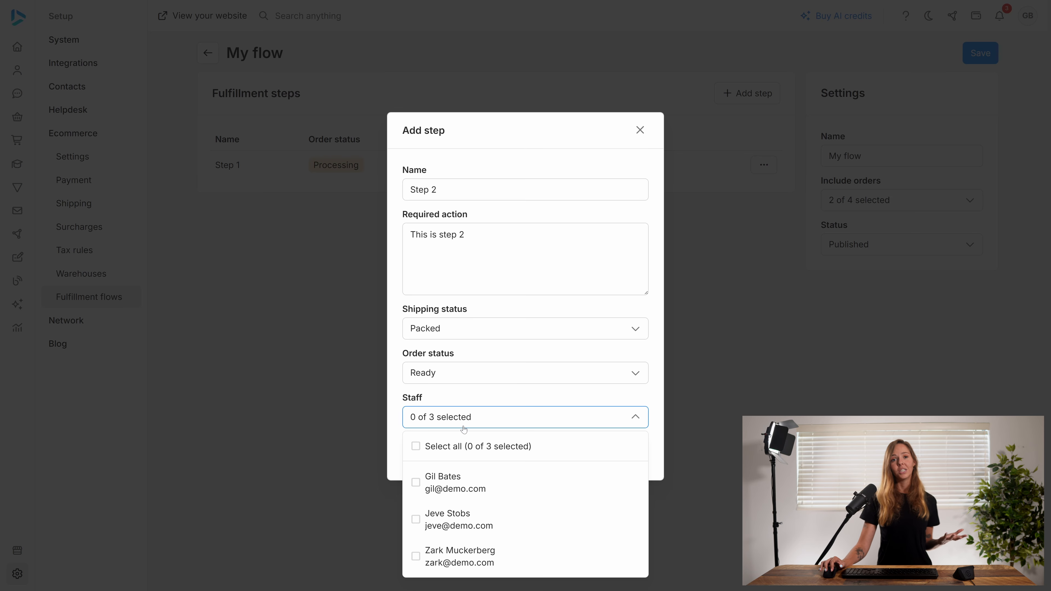
click(486, 481)
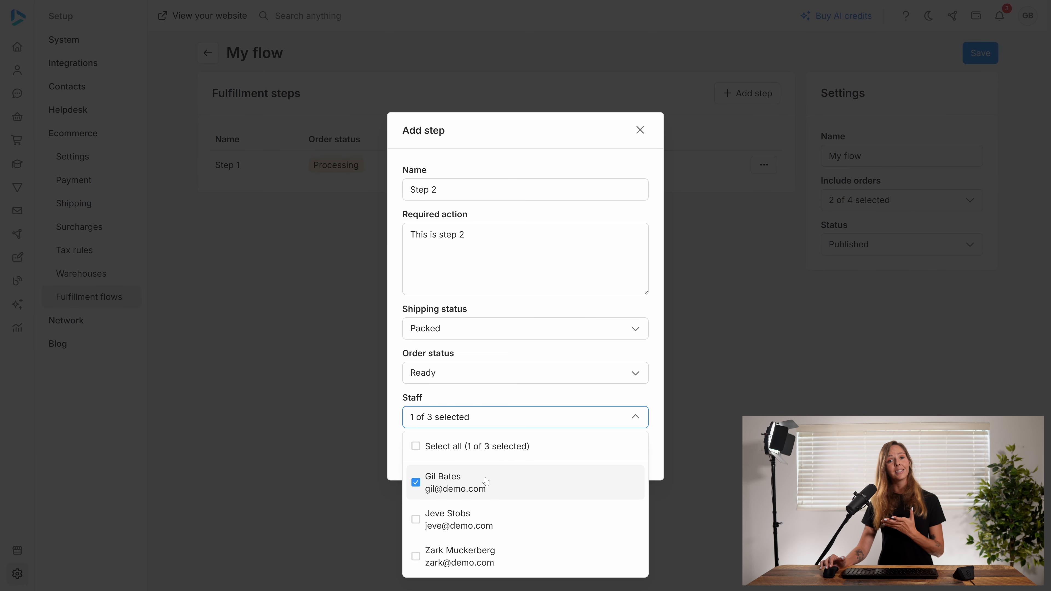
click(477, 525)
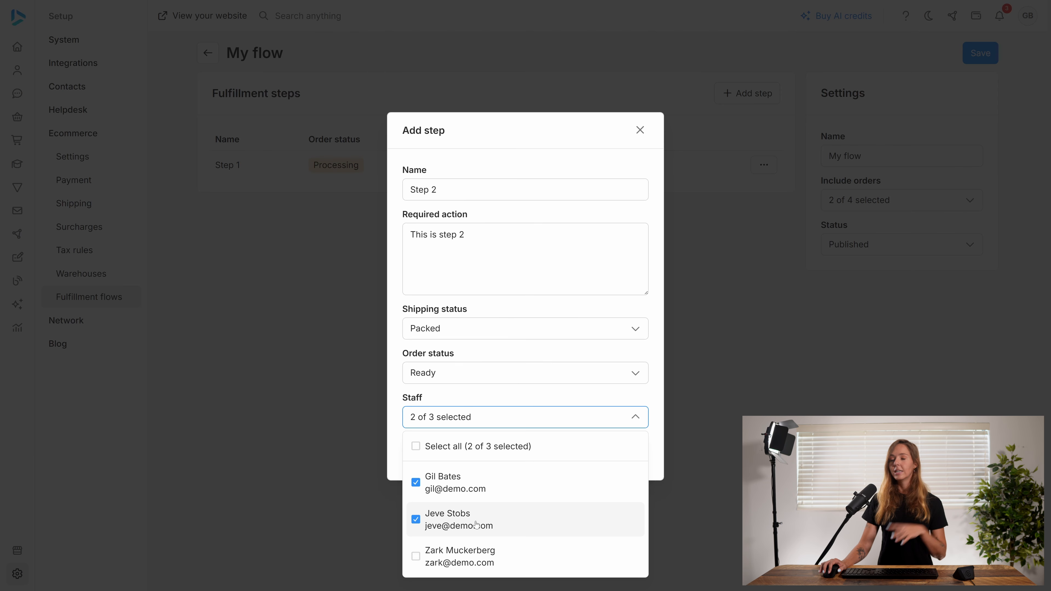
click(529, 428)
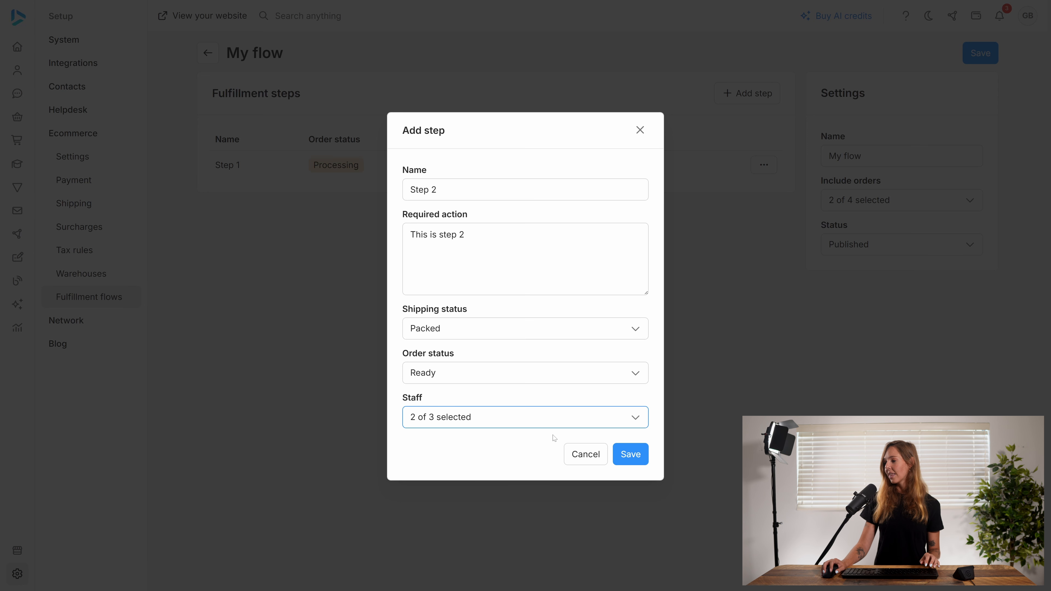
click(634, 459)
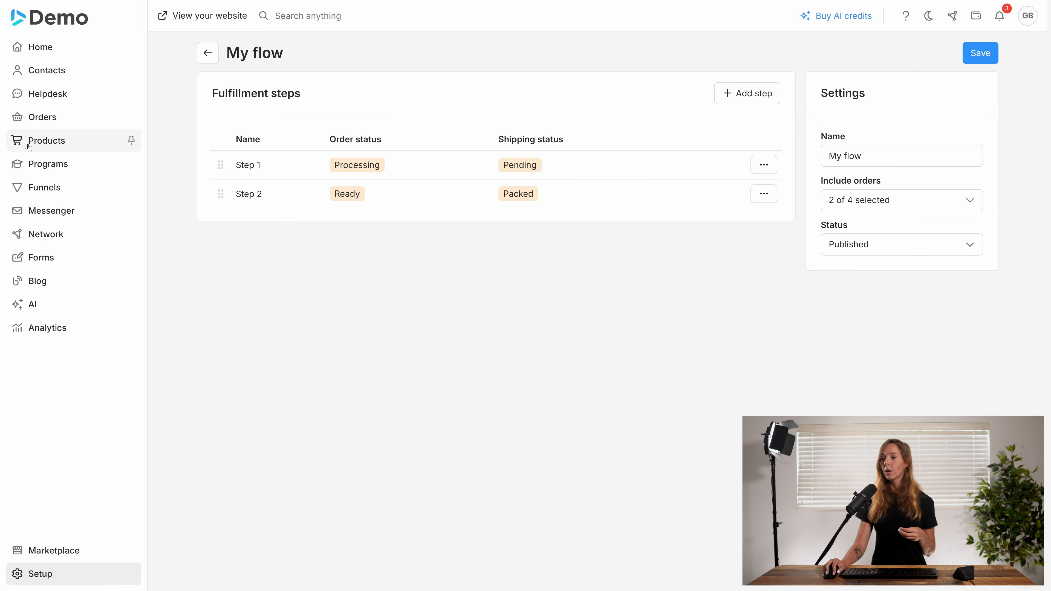
- Add a product to the catalog named "Flow product", priced at 99 USD and requiring shipping
click(28, 143)
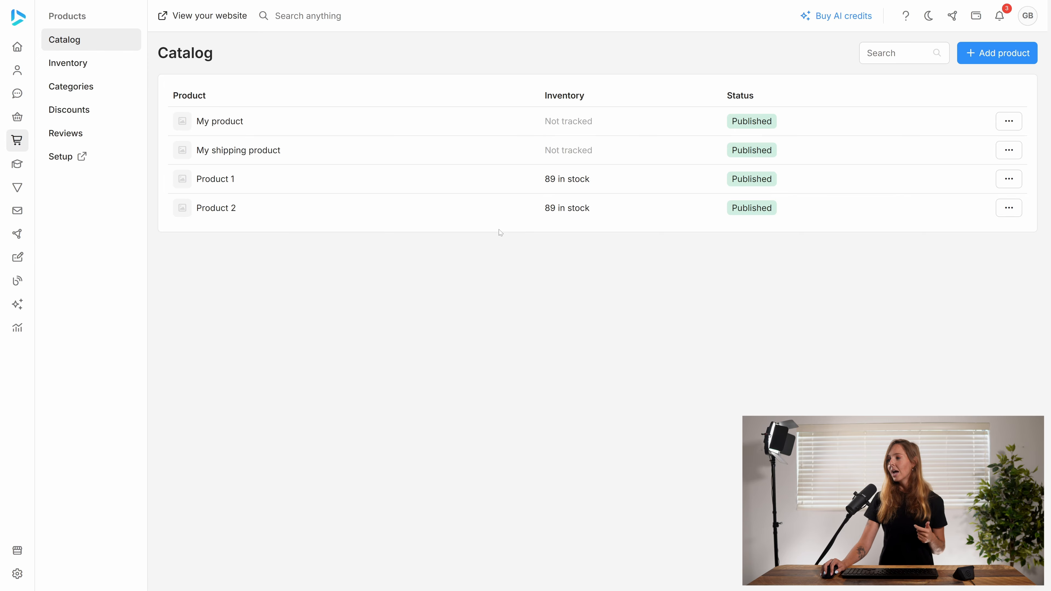
click(986, 54)
click(525, 215)
text(Fl)
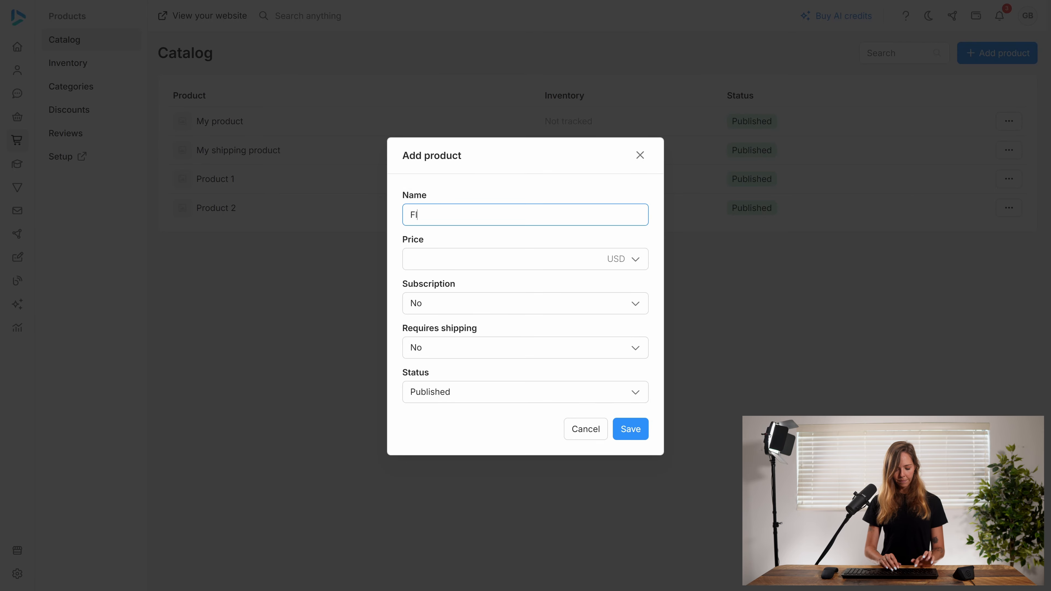
text(ow product)
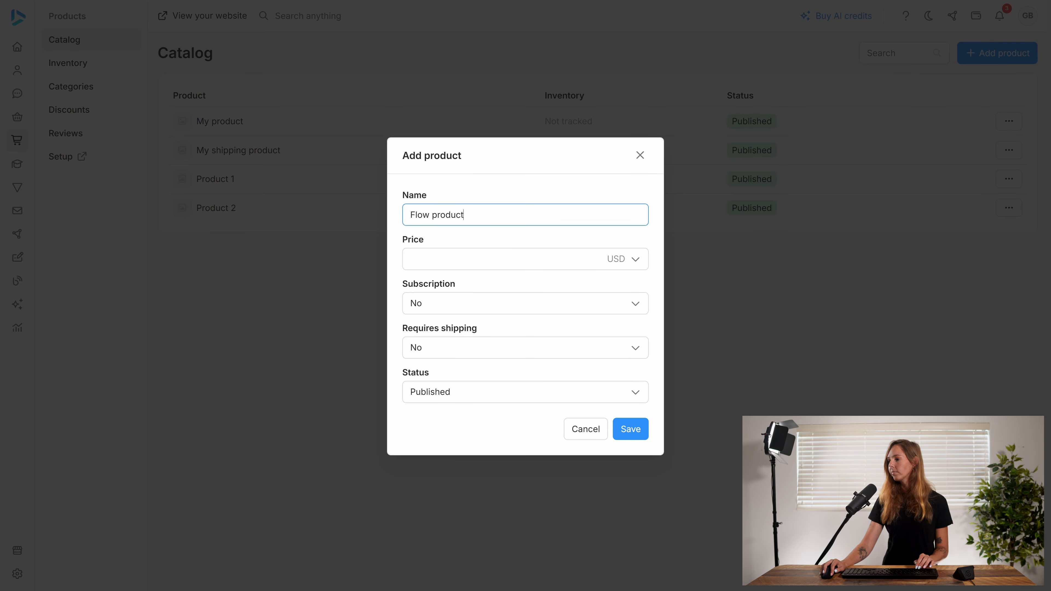
click(502, 259)
text(99)
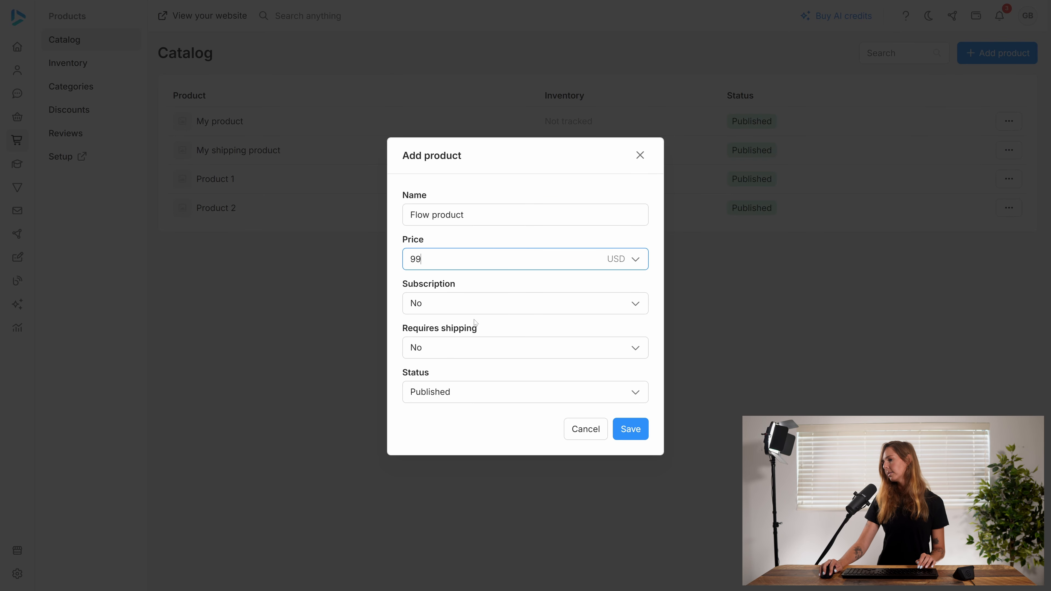
click(466, 344)
click(436, 376)
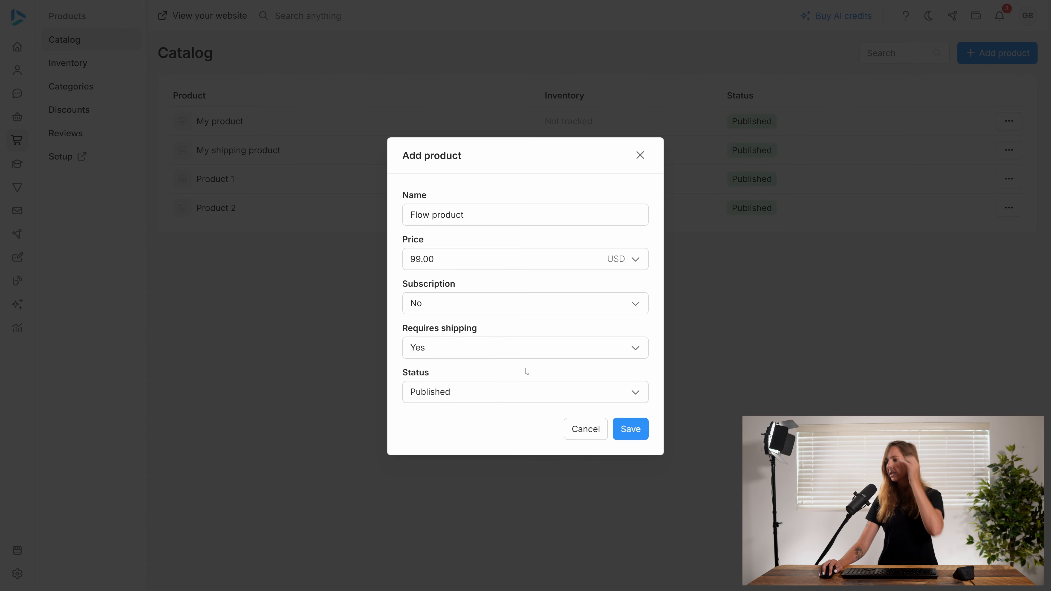
click(631, 429)
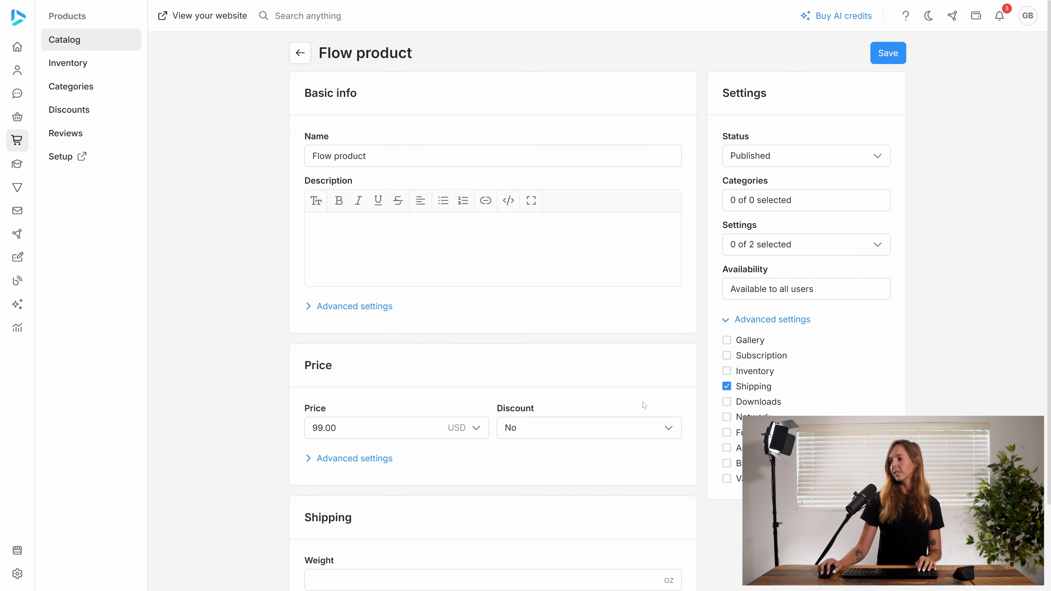
- Enable the fulfillment flow option for Flow product and assign My flow to it
scroll(644, 405, down, 3)
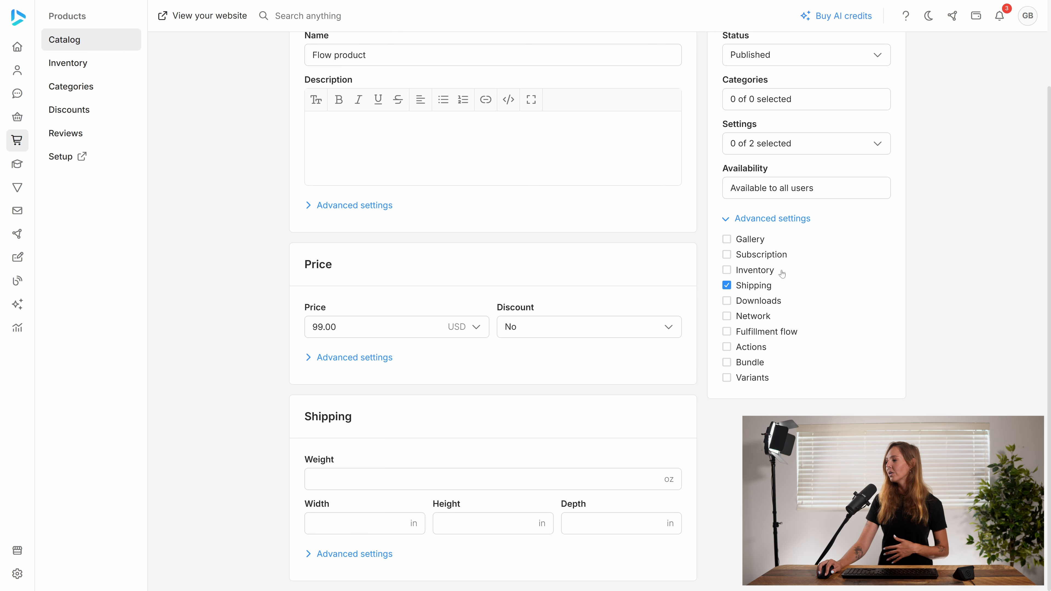
click(762, 332)
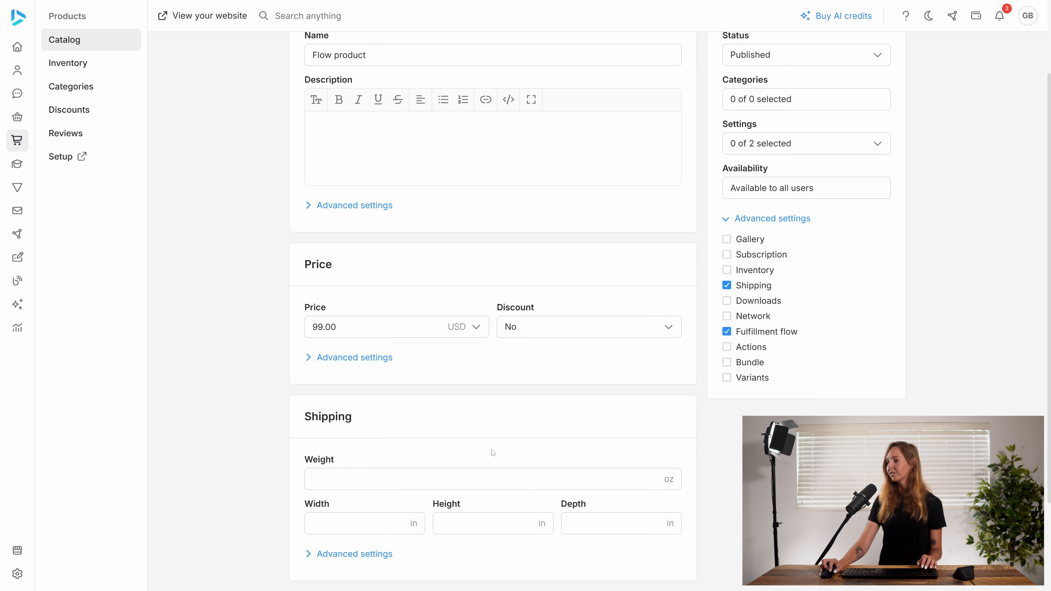
scroll(492, 442, down, 3)
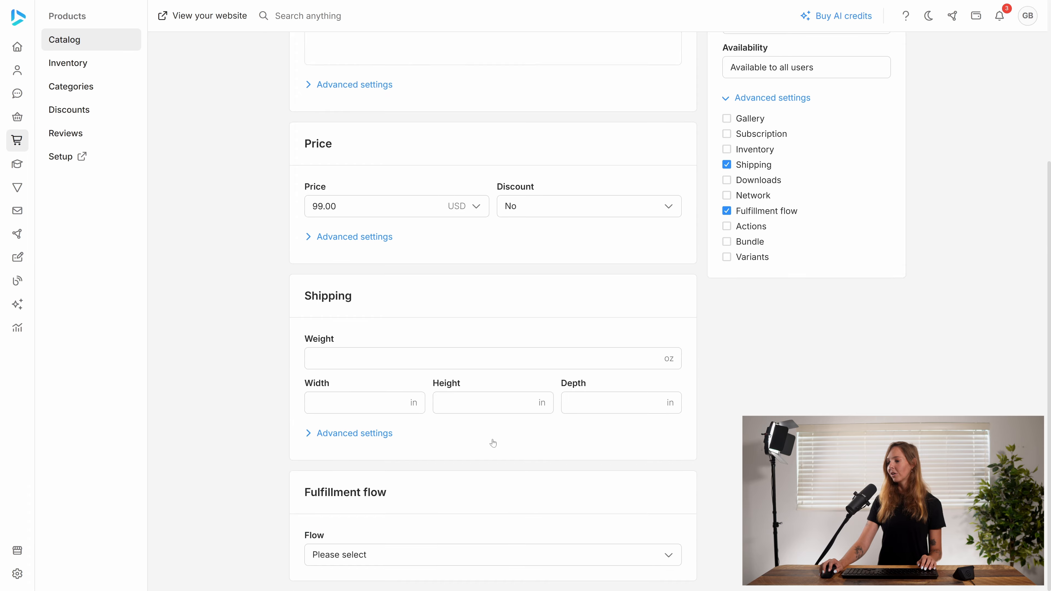
click(396, 559)
click(384, 536)
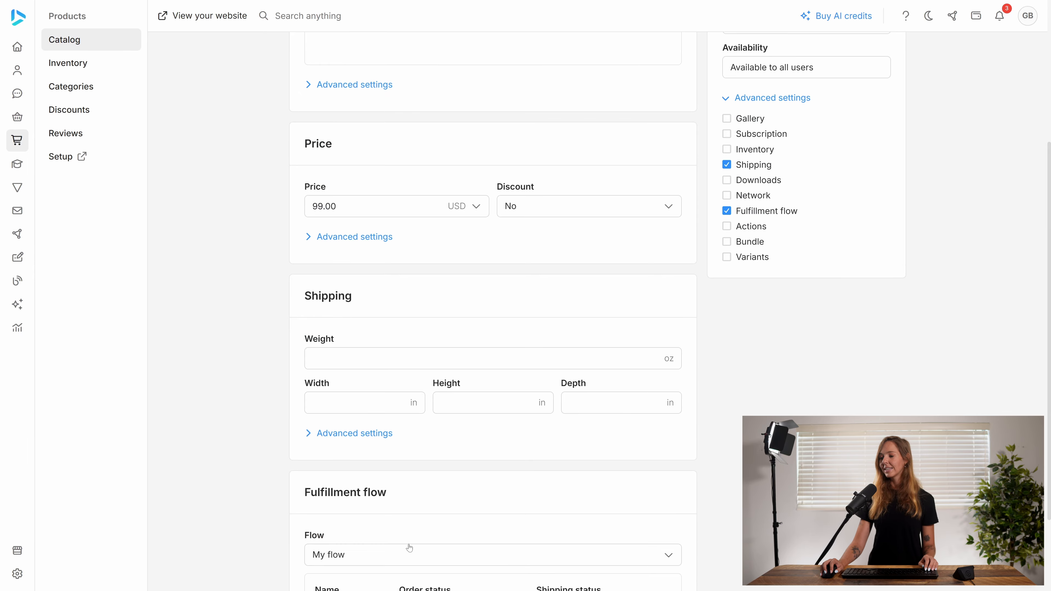
scroll(409, 548, down, 3)
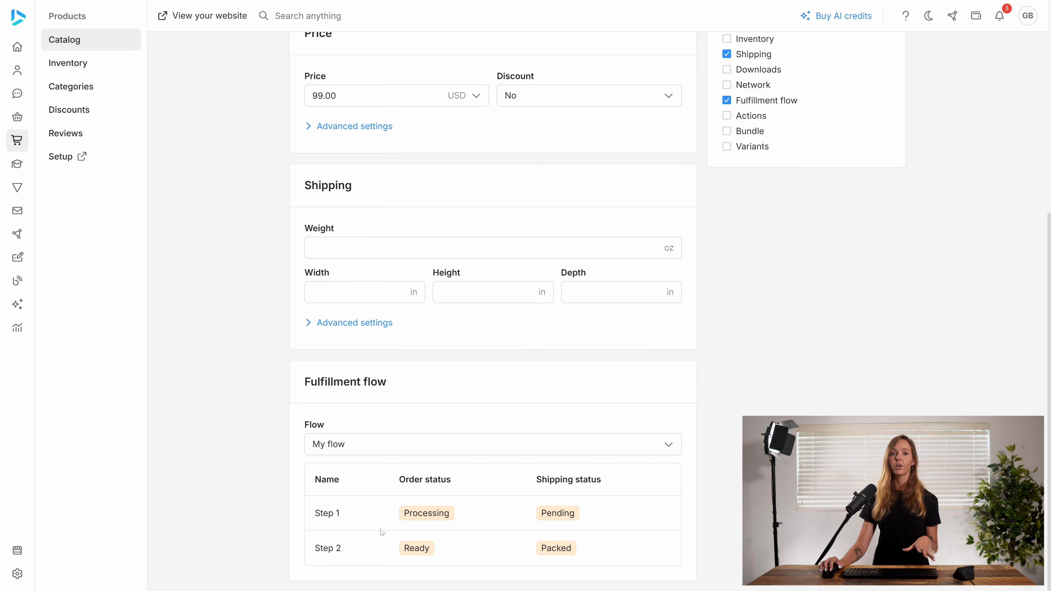
- Create a new draft order for the existing contact
scroll(591, 385, up, 9)
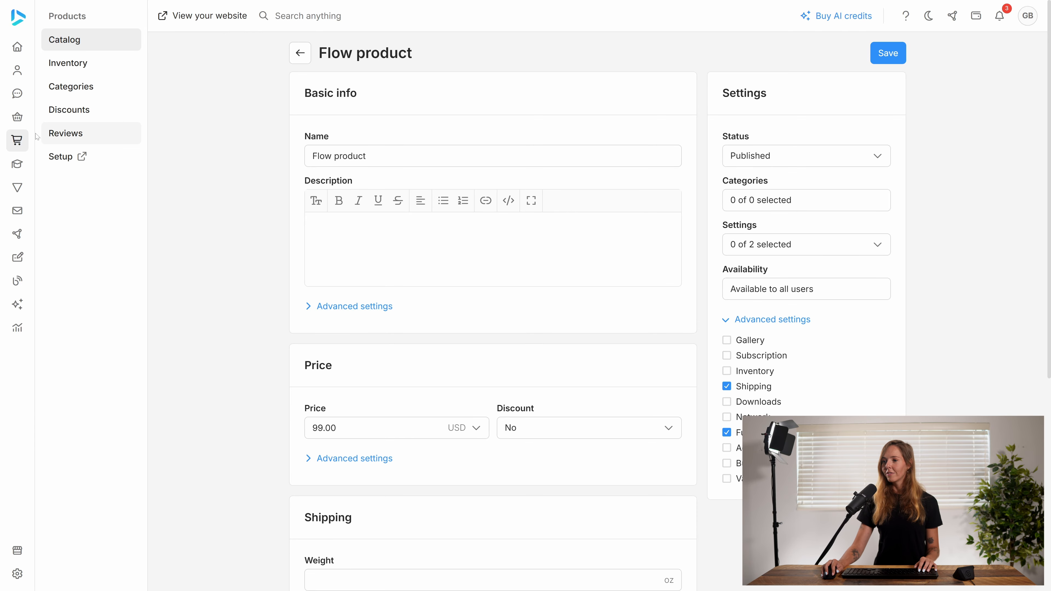
click(33, 120)
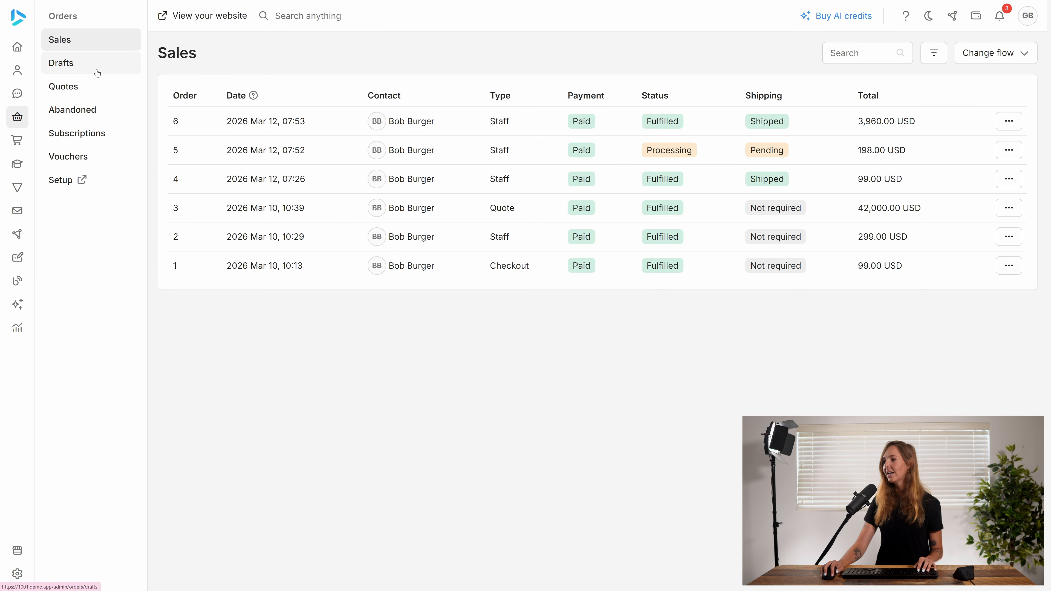
click(82, 63)
click(591, 120)
click(509, 304)
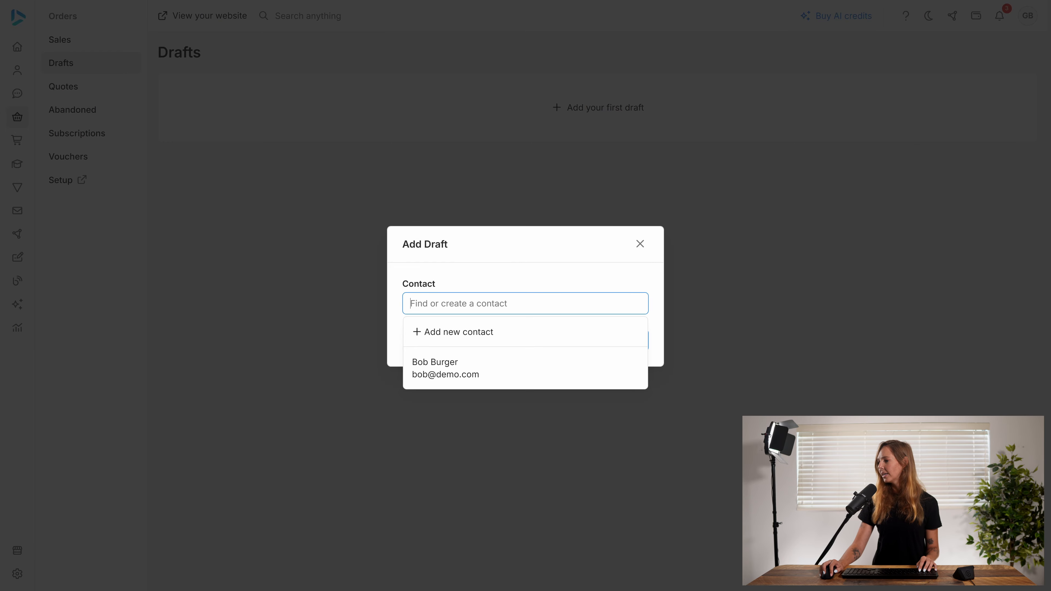
click(473, 364)
click(633, 341)
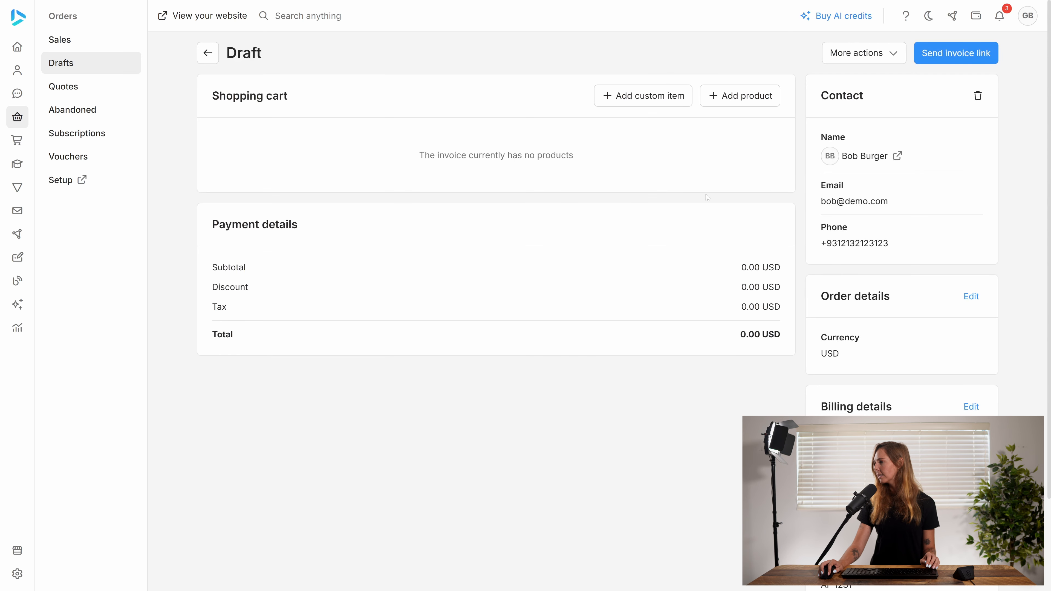
- Add Flow product to the draft order's shopping cart
click(734, 103)
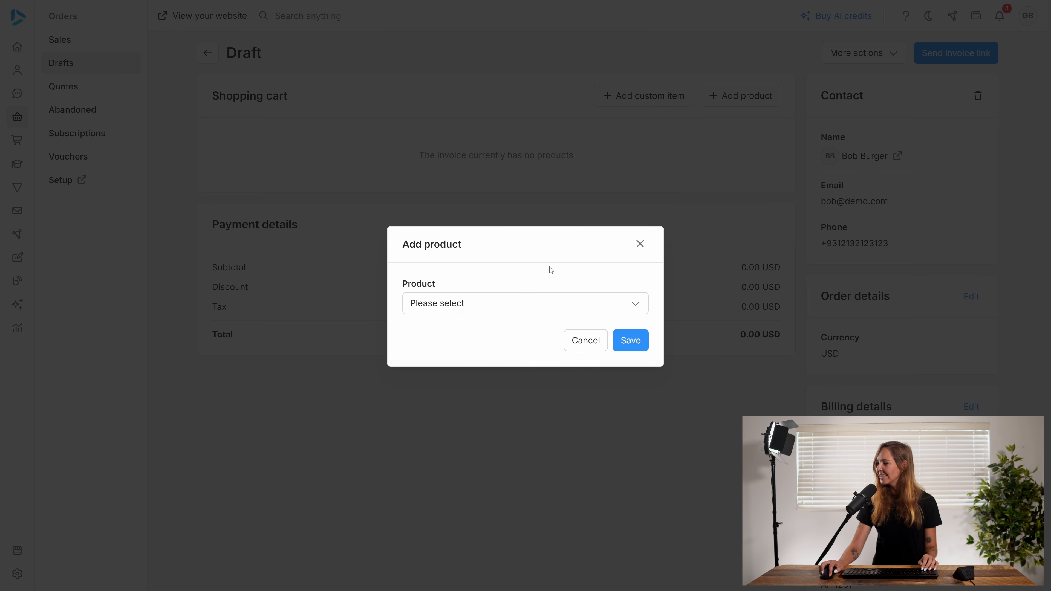
click(485, 306)
click(462, 364)
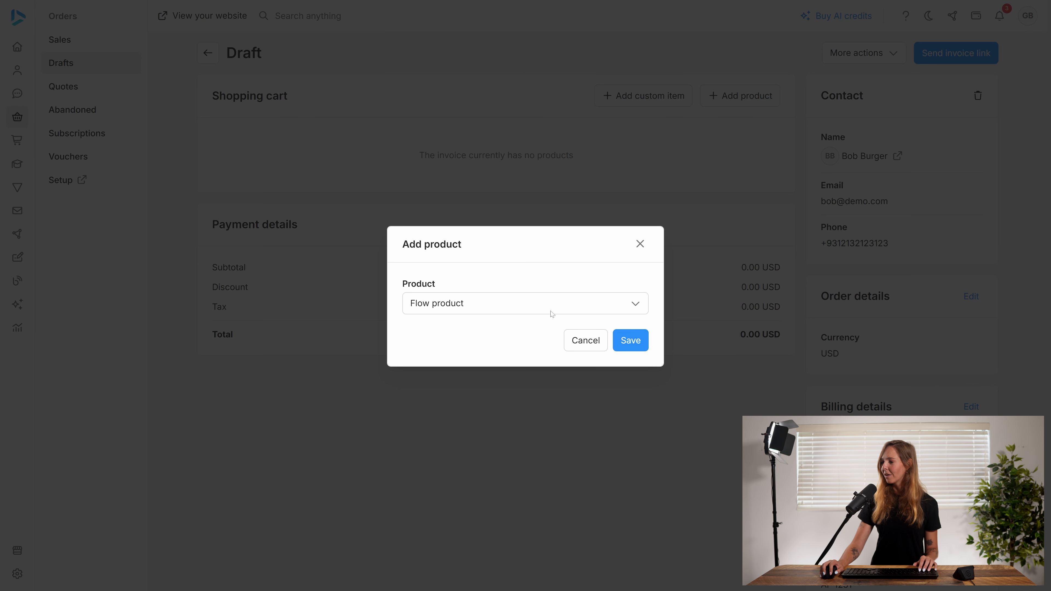
click(628, 341)
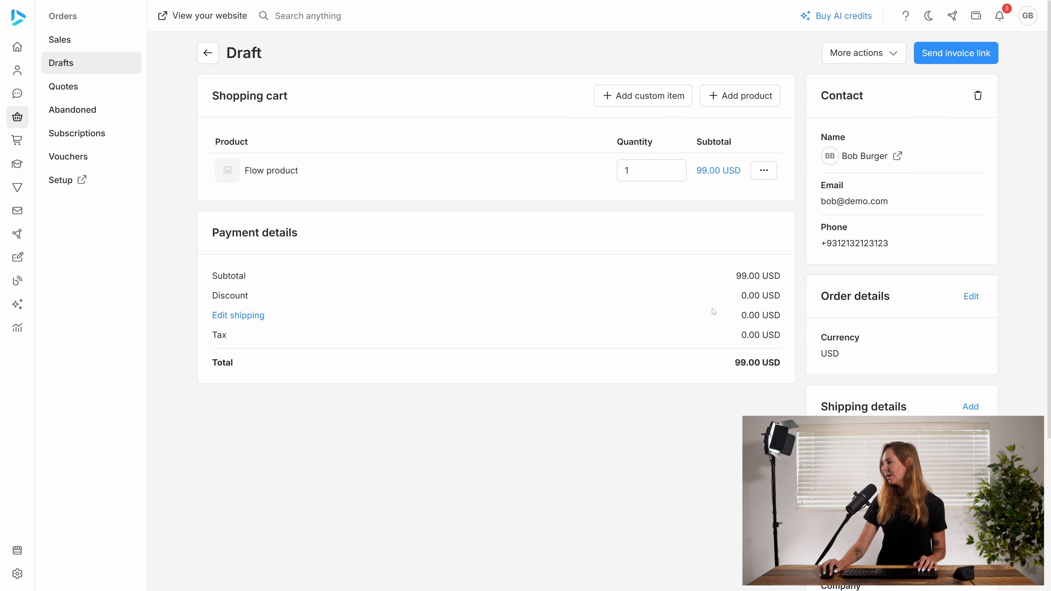
- Set the draft's shipping method to Shipping, choose the contact's saved shipping address, and save the shipping details
click(859, 58)
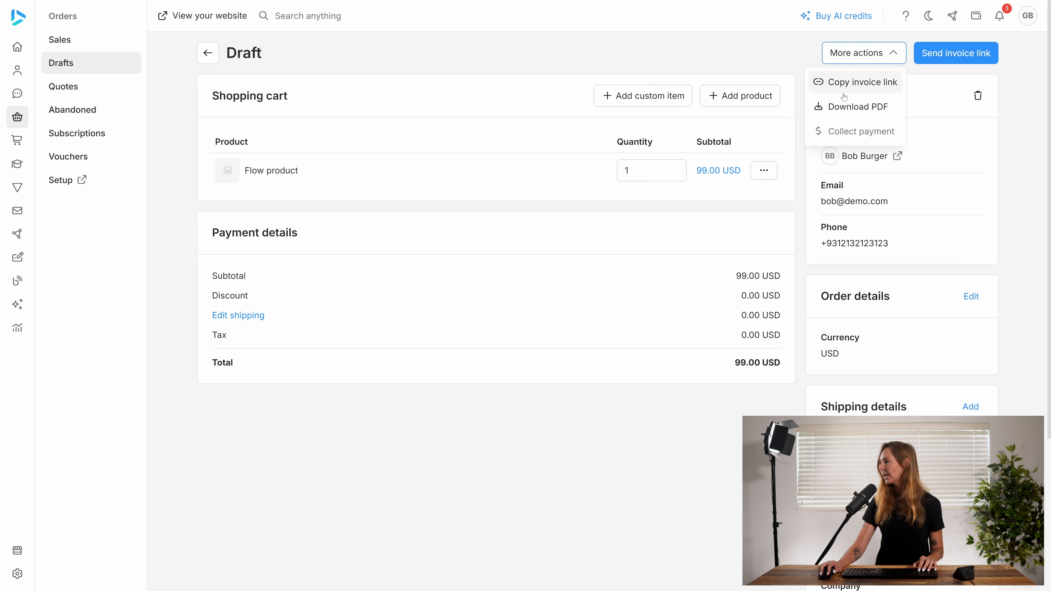
click(577, 258)
click(970, 406)
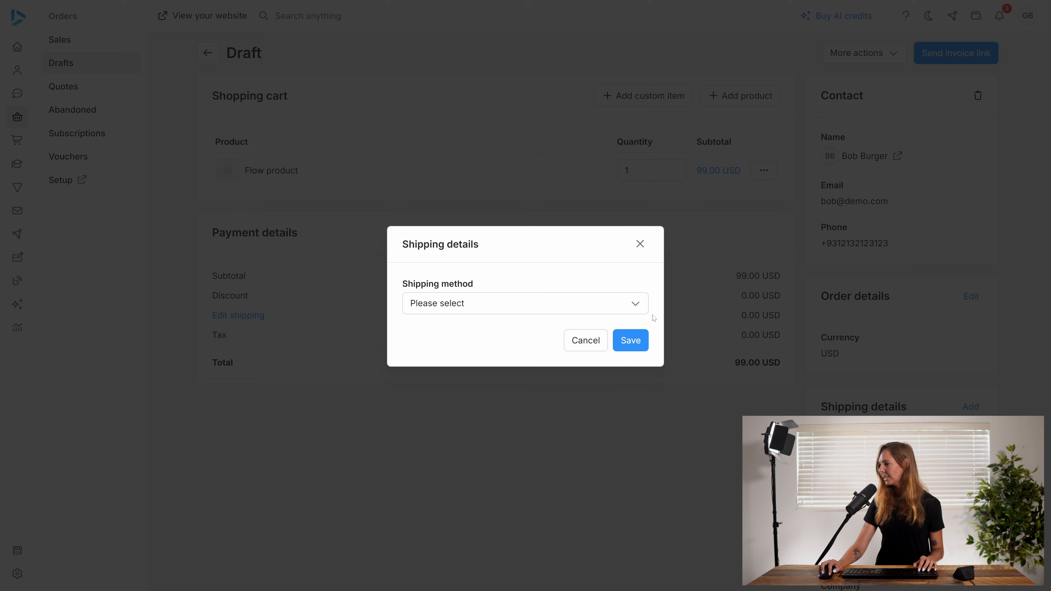
click(553, 305)
click(599, 337)
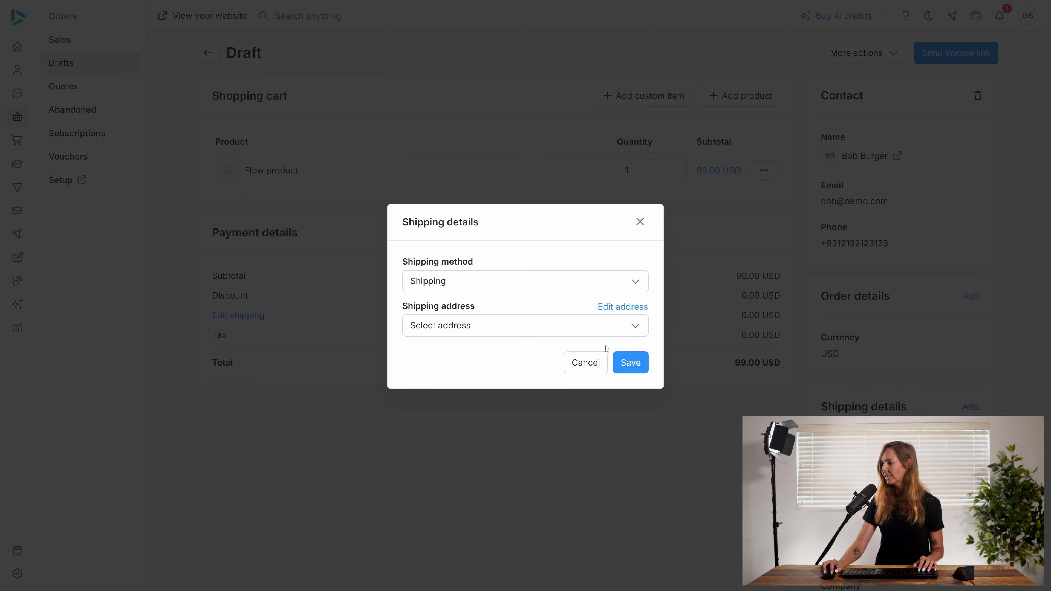
click(587, 324)
click(480, 389)
click(629, 412)
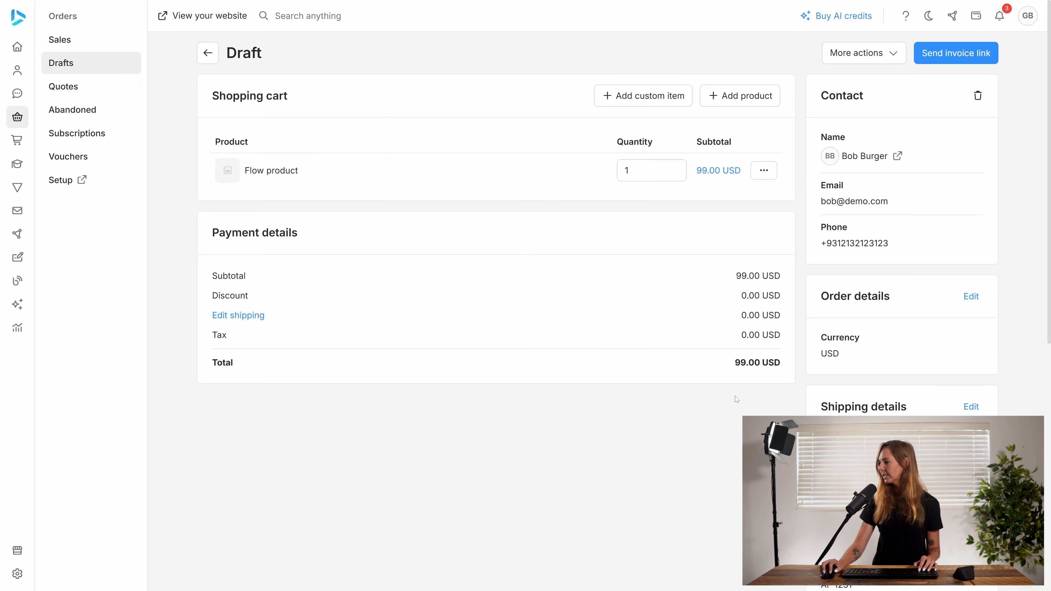
- Collect a cash payment of 99.00 USD for the draft order and record it
click(854, 58)
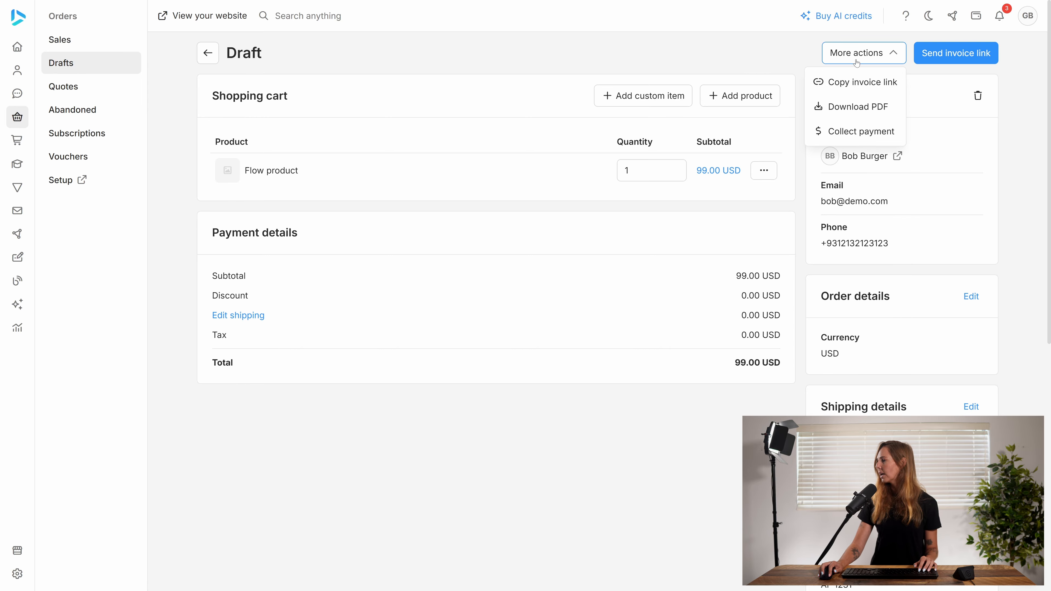
click(856, 131)
click(453, 277)
click(422, 302)
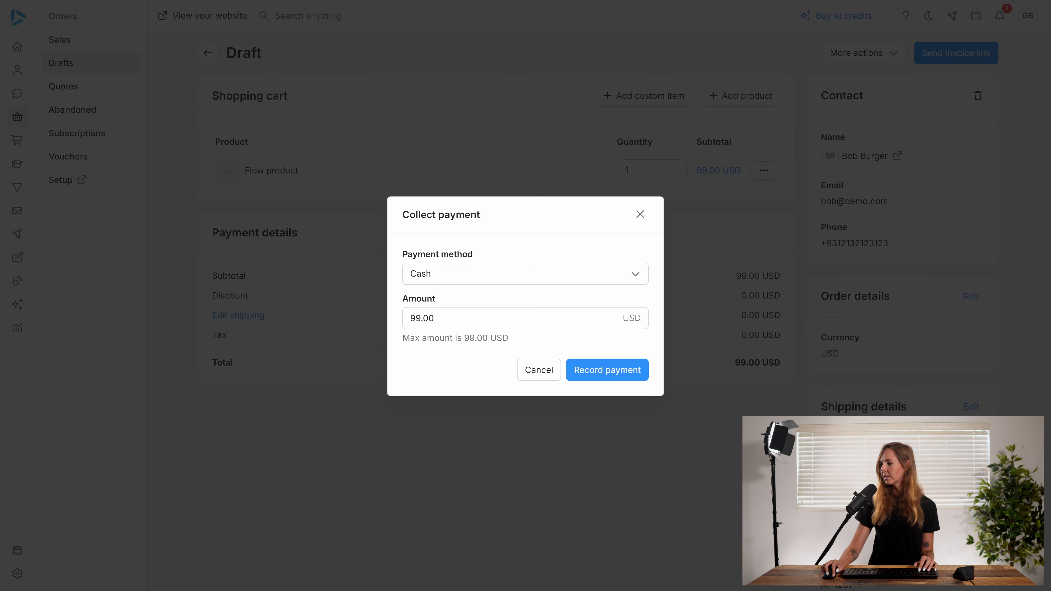
click(600, 373)
click(611, 336)
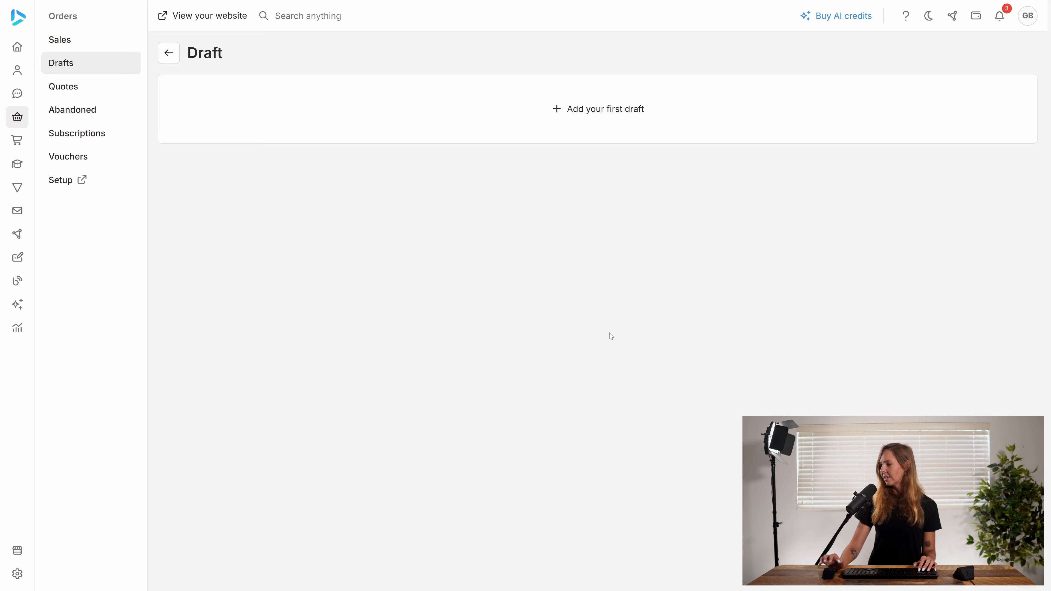
- Show the sales orders in My flow and check which orders are in Step 1 and Step 2
click(107, 40)
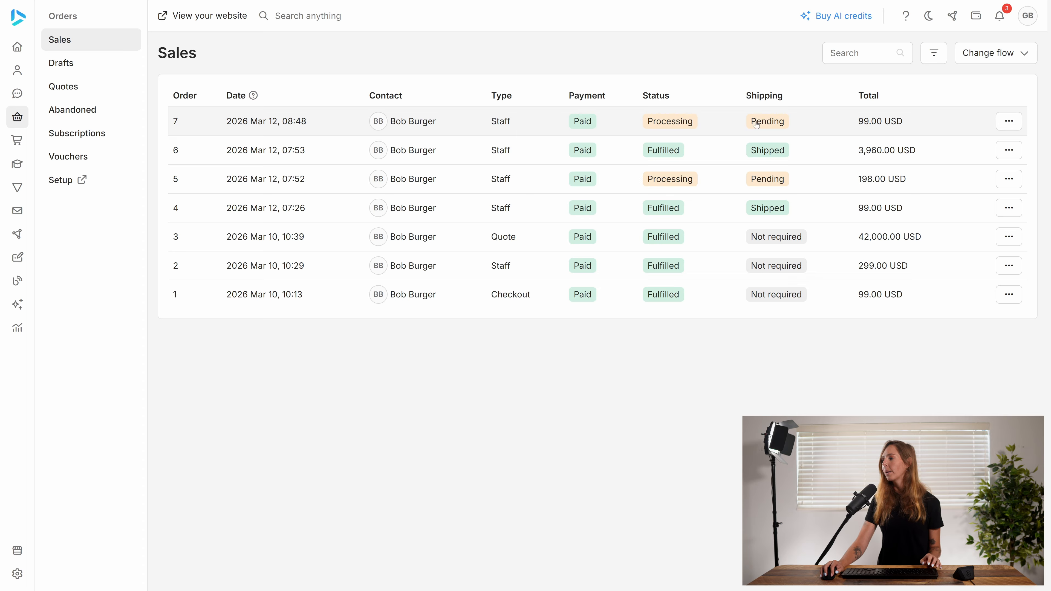
click(976, 62)
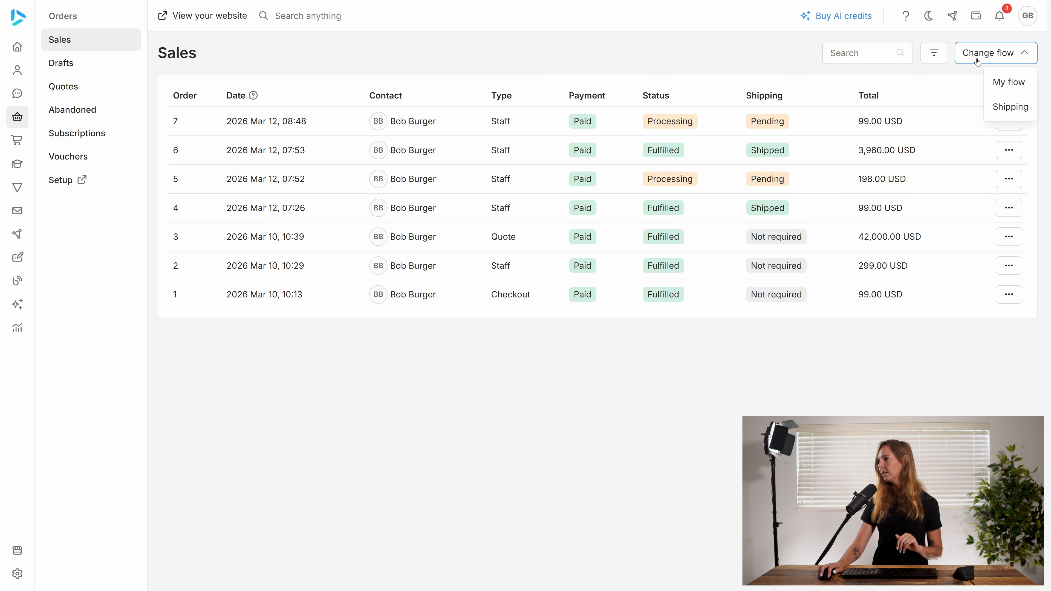
click(1006, 83)
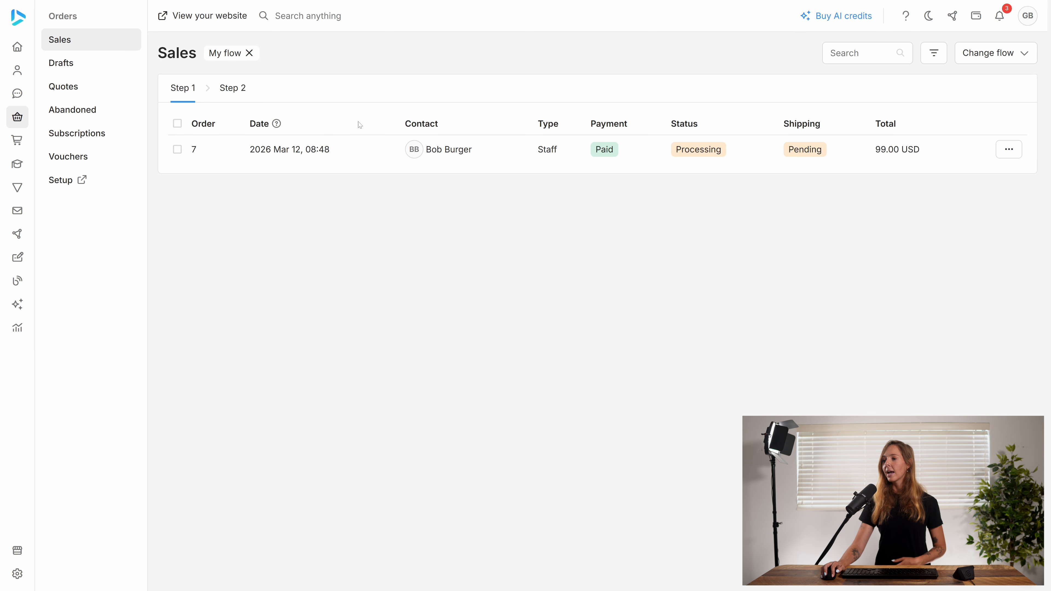
click(230, 88)
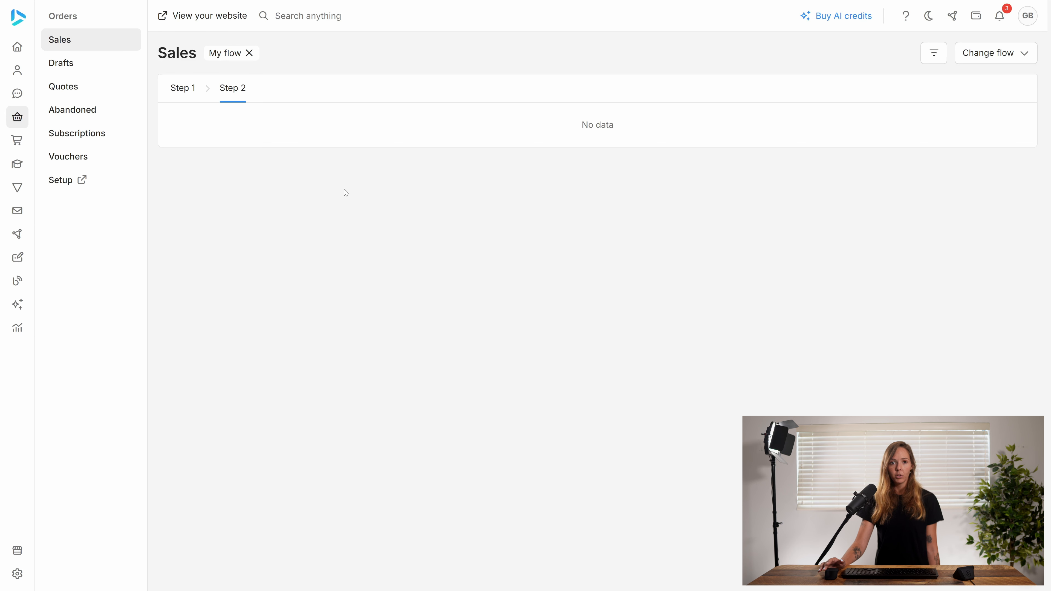
click(183, 89)
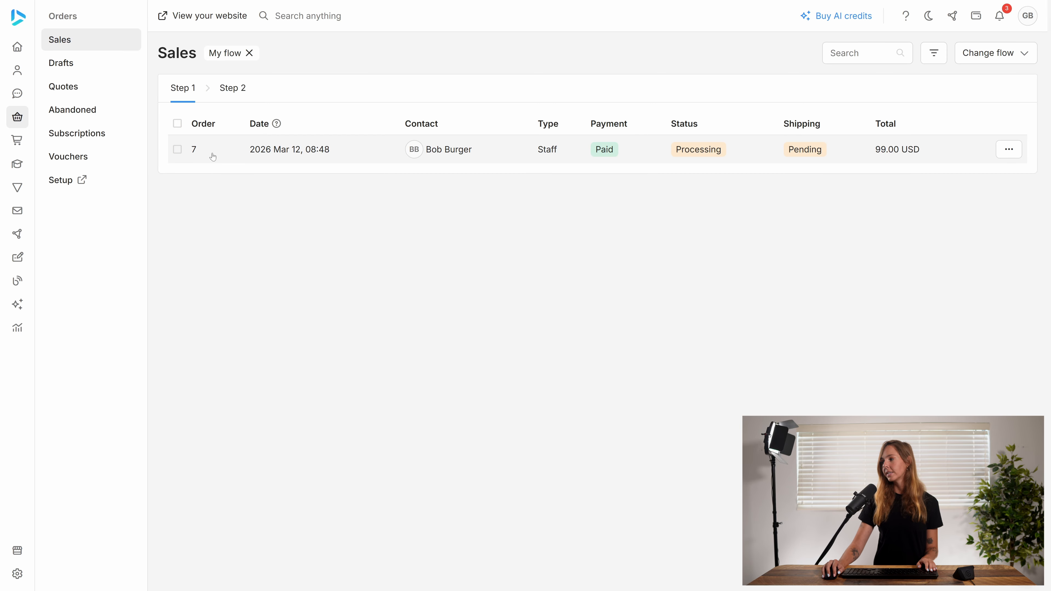
- Process the order in Step 1 of My flow to move it to Step 2, and view Step 2
click(177, 149)
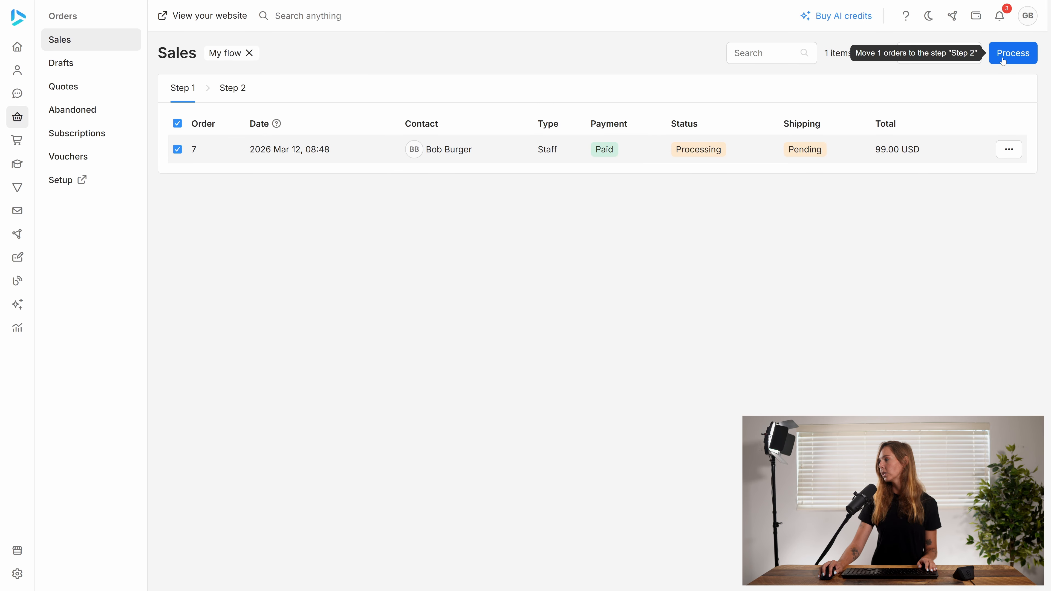
click(1013, 52)
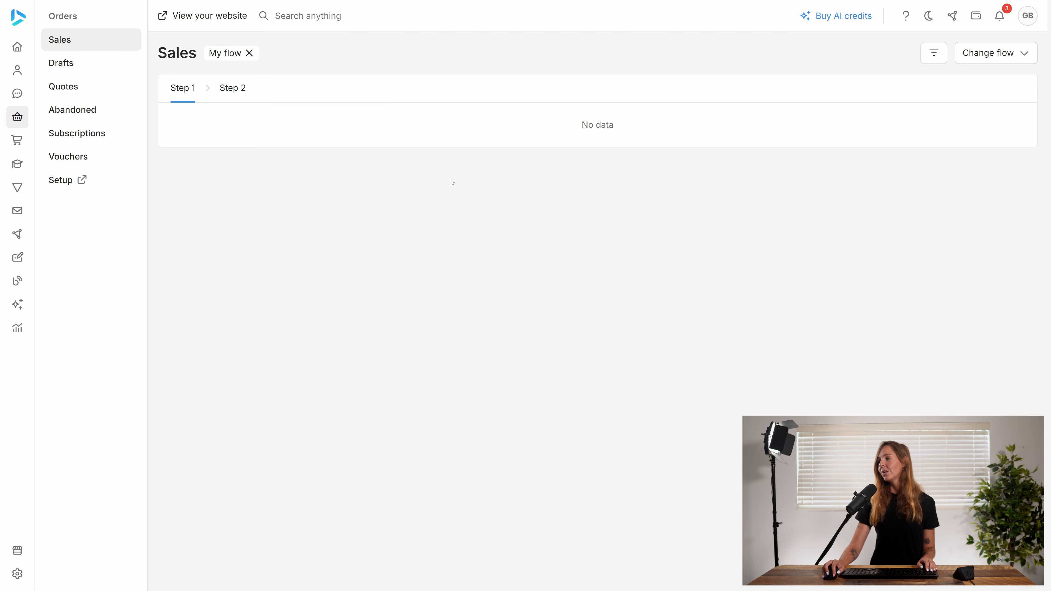
click(233, 88)
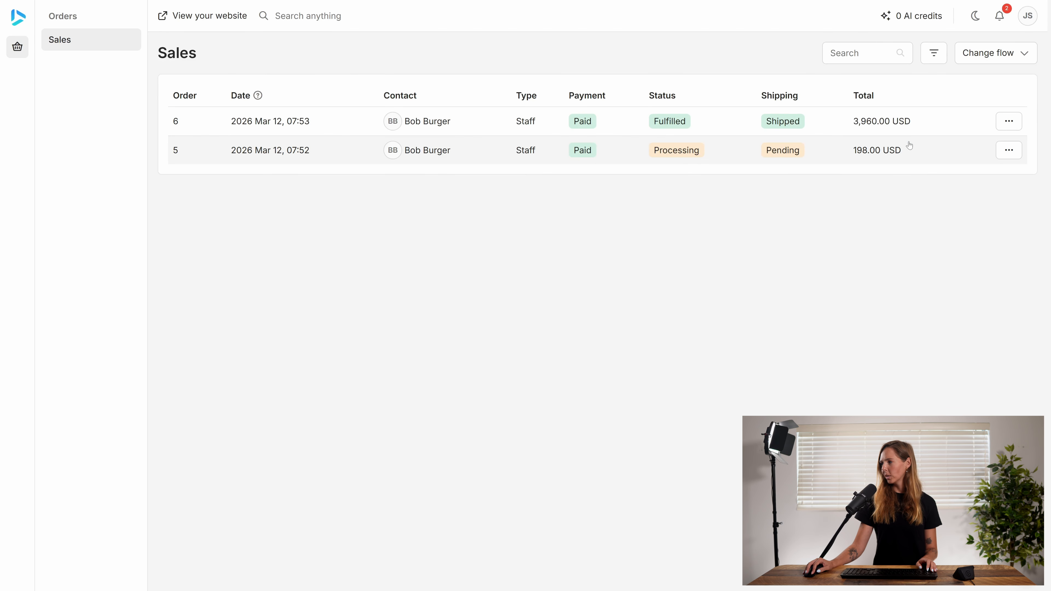
- Switch to the assigned staff member's account and show its sales orders in My flow
click(995, 52)
click(1006, 82)
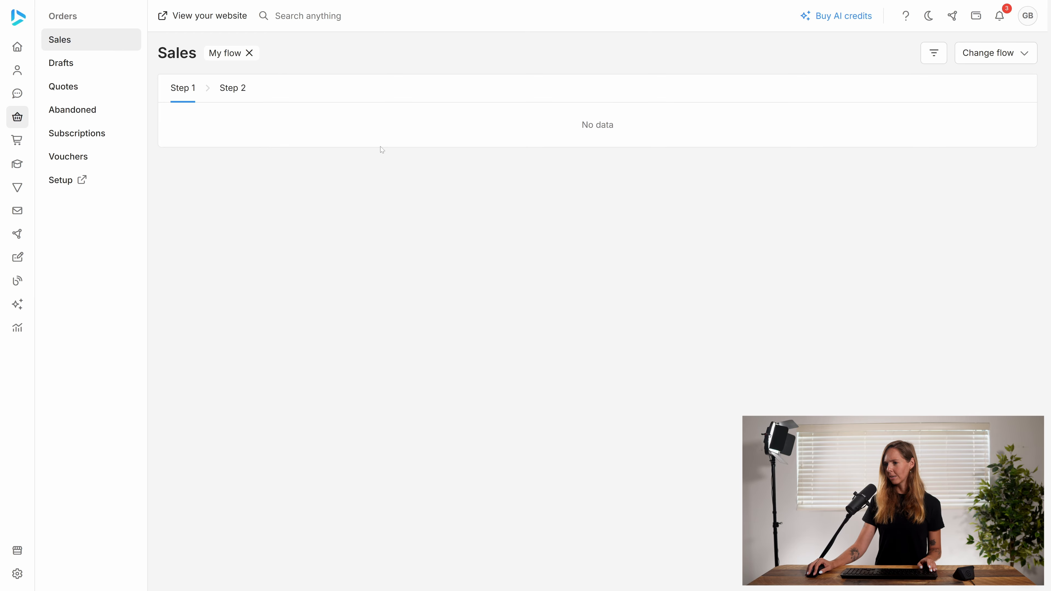
- In the admin account, grant the second listed staff member access to the additional warehouse and save the profile
click(82, 183)
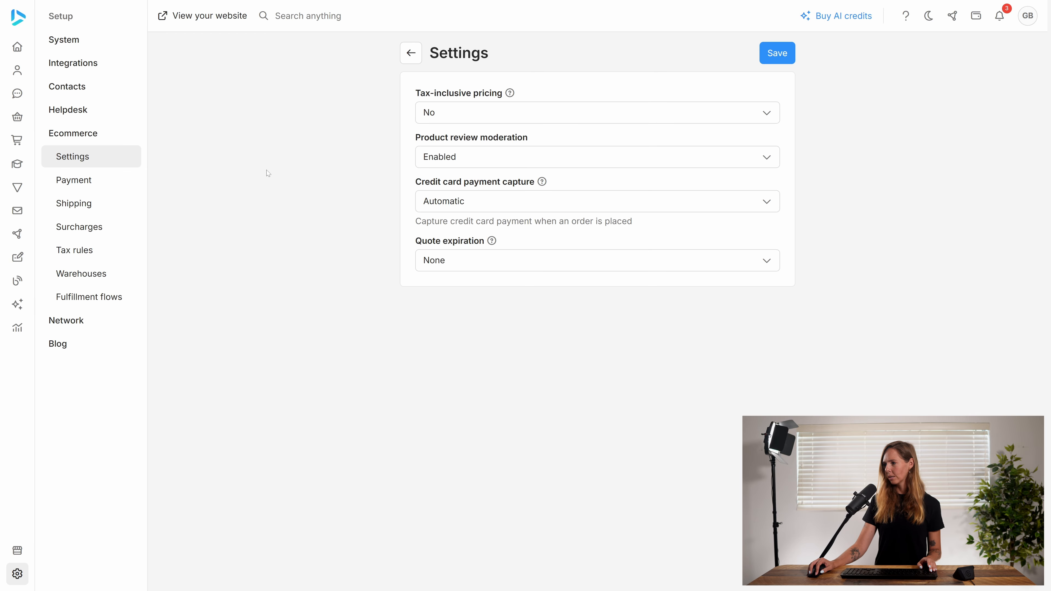
click(64, 39)
click(78, 88)
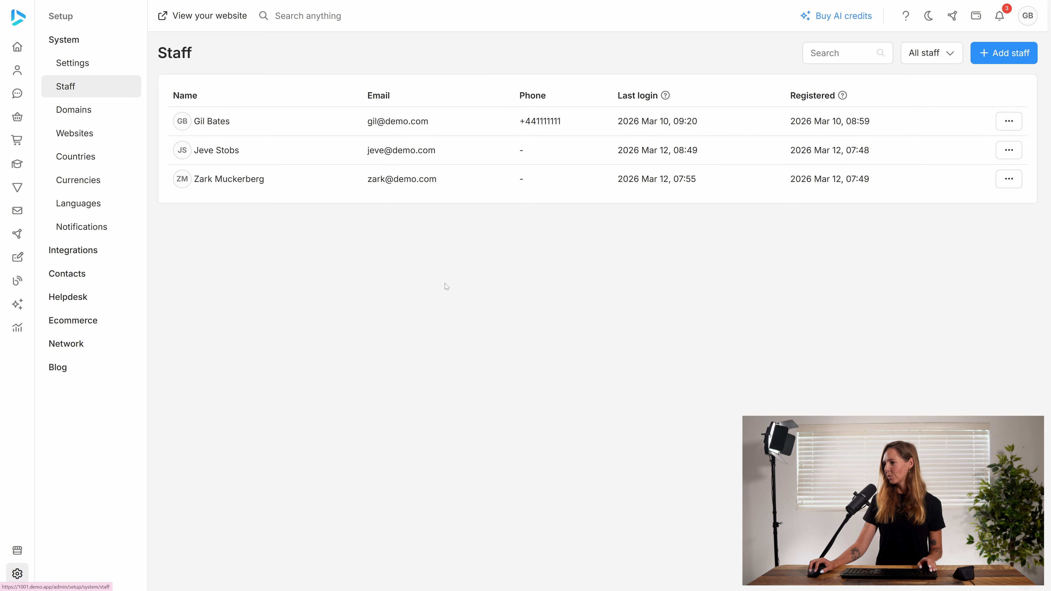
click(287, 161)
scroll(520, 424, down, 4)
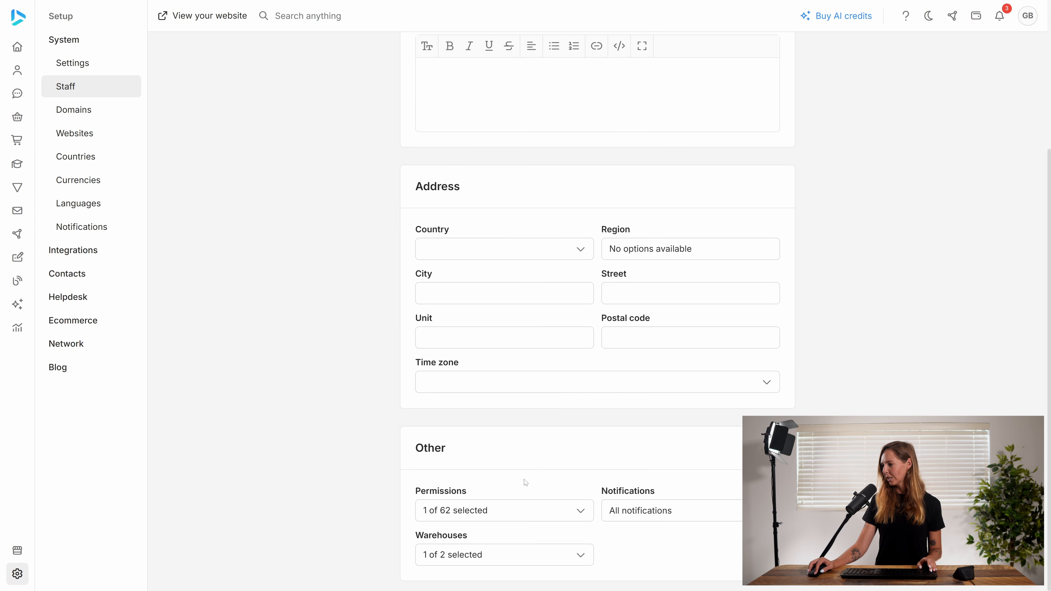
click(497, 554)
click(500, 501)
scroll(671, 317, up, 5)
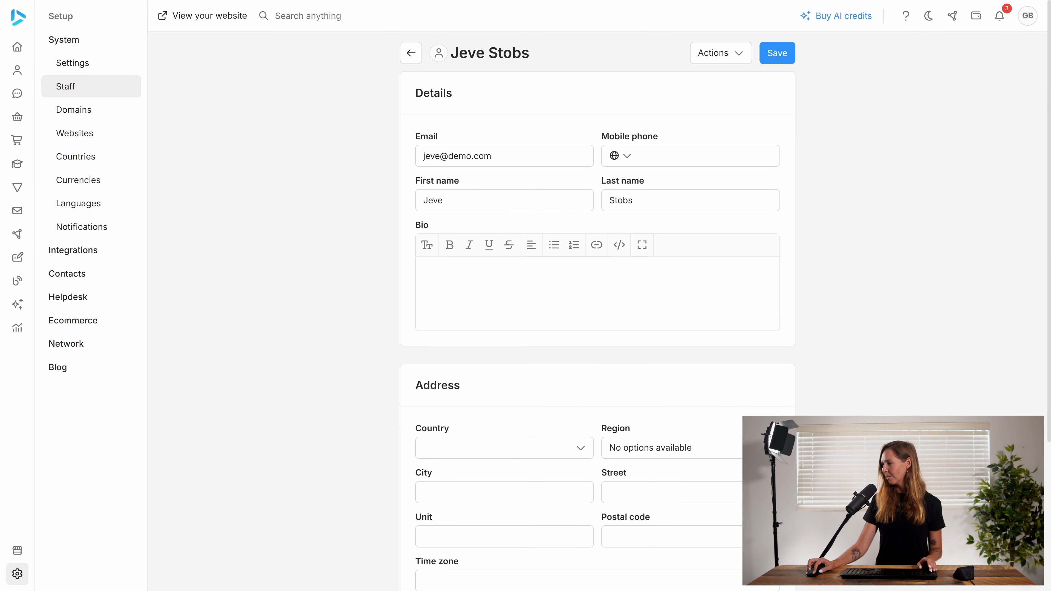
click(787, 62)
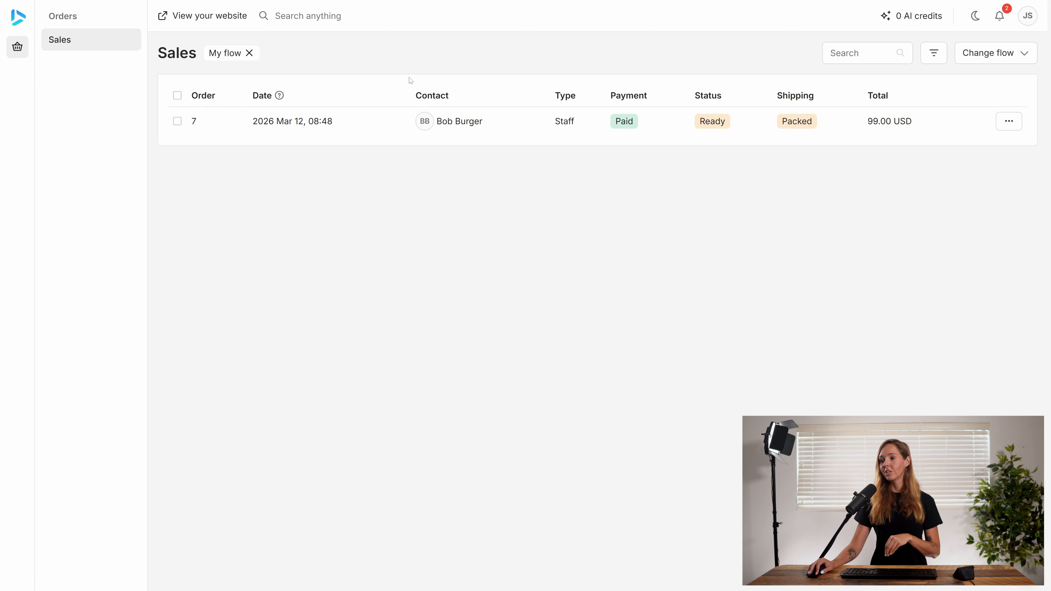
- Process the packed My flow order from the staff member's account, and view the sales list in the admin account
click(177, 121)
click(1013, 53)
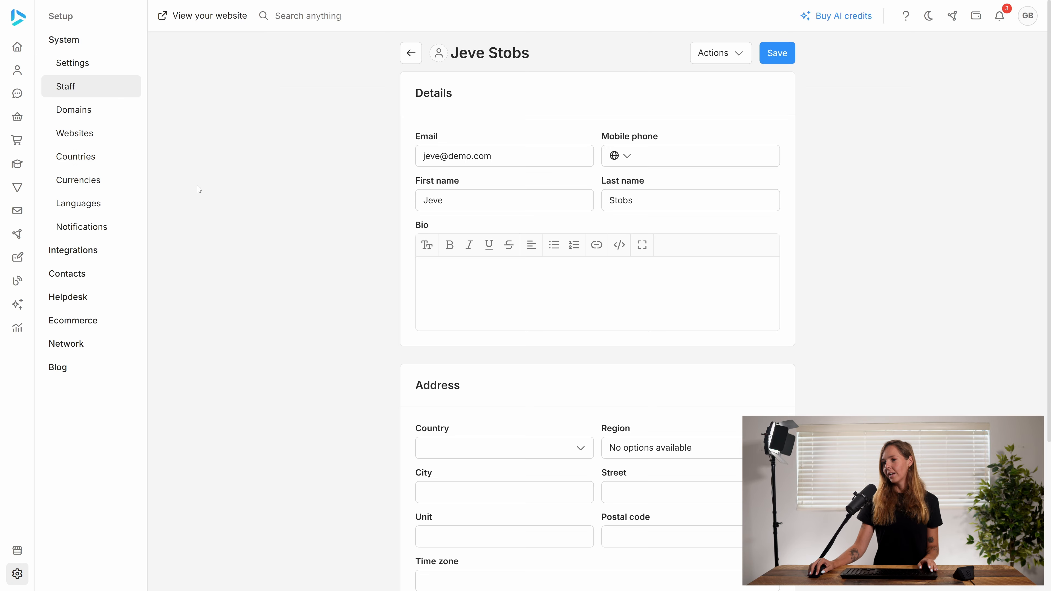
click(25, 116)
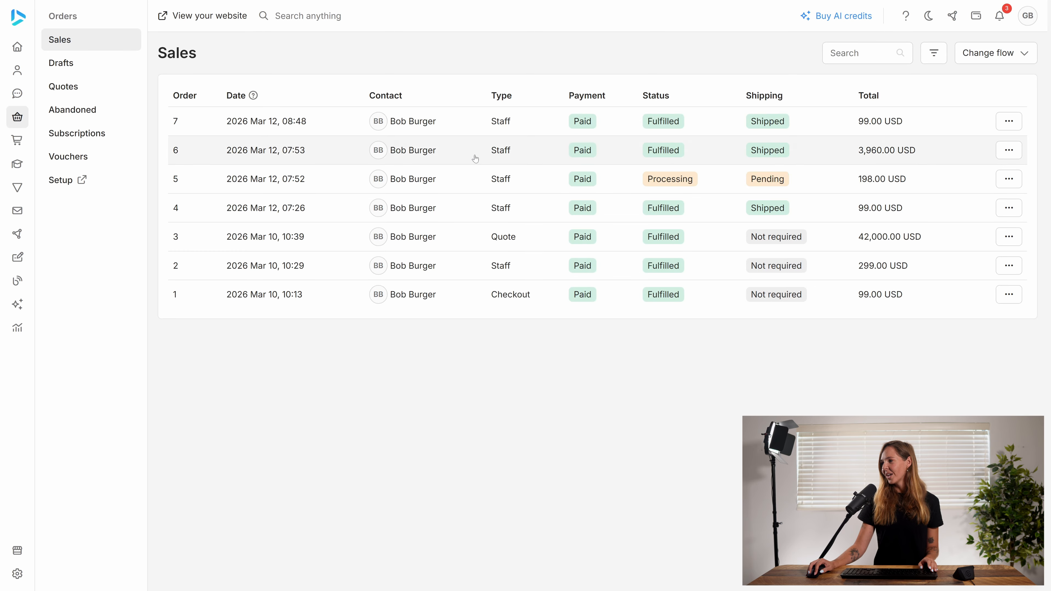